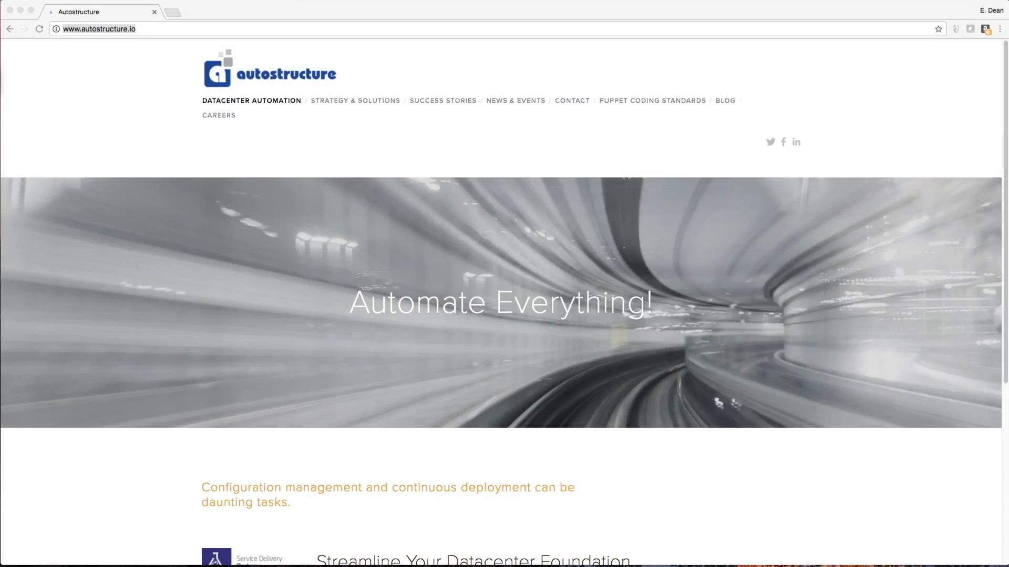
Scroll up and down through the autostructure.io home page in Chrome
scroll(203, 200, down, 1)
scroll(202, 199, up, 1)
scroll(201, 201, down, 5)
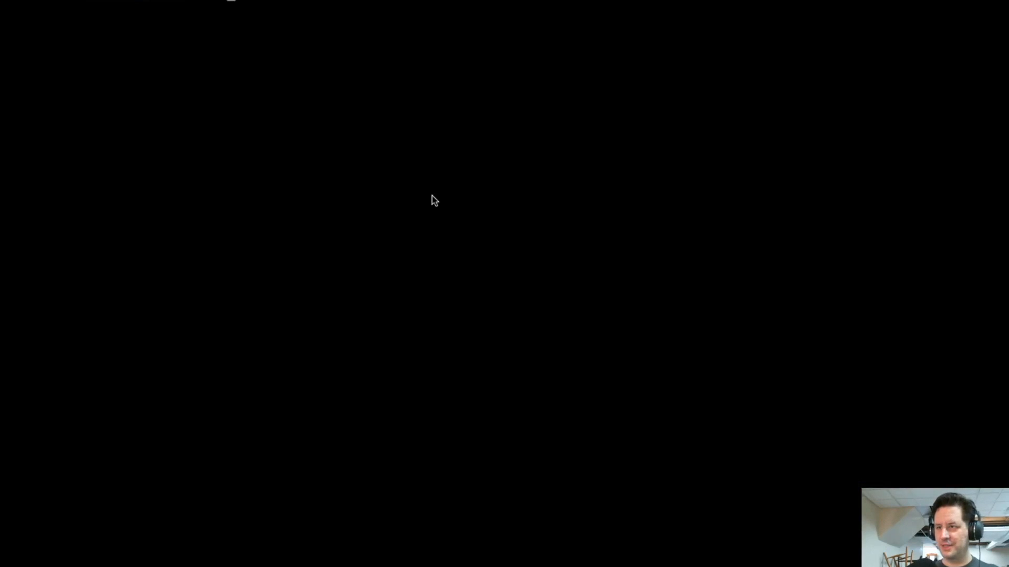
Load puppet.com in a new Safari tab and go from Puppet Enterprise's product page to Try it free
key(ctrl+Left)
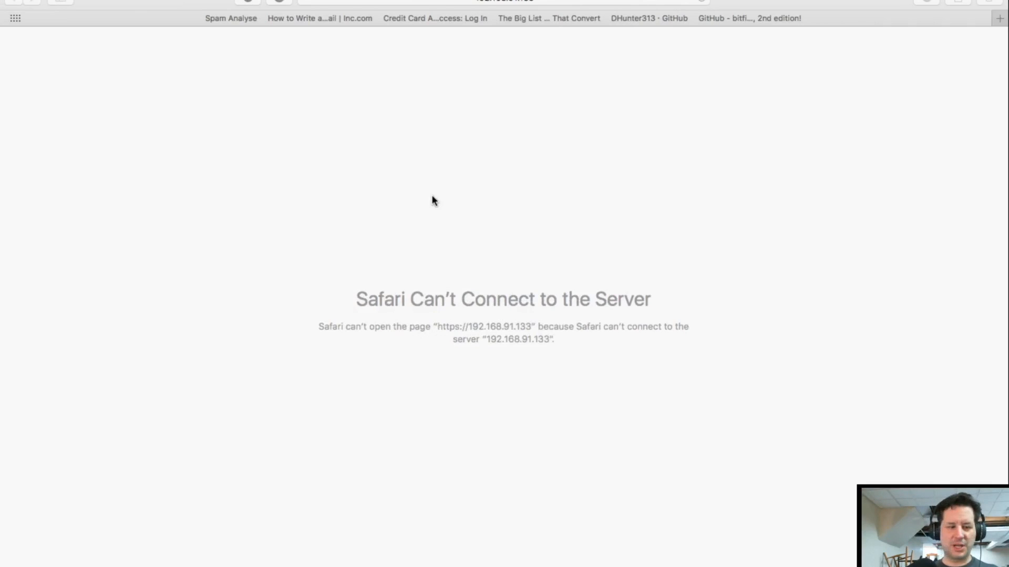
click(1001, 21)
text(pup)
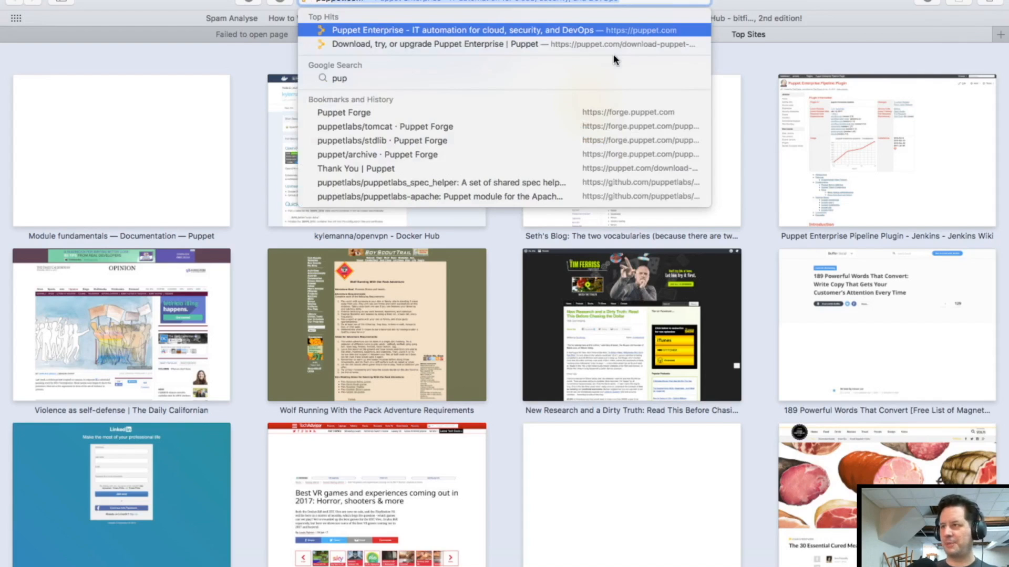
key(Return)
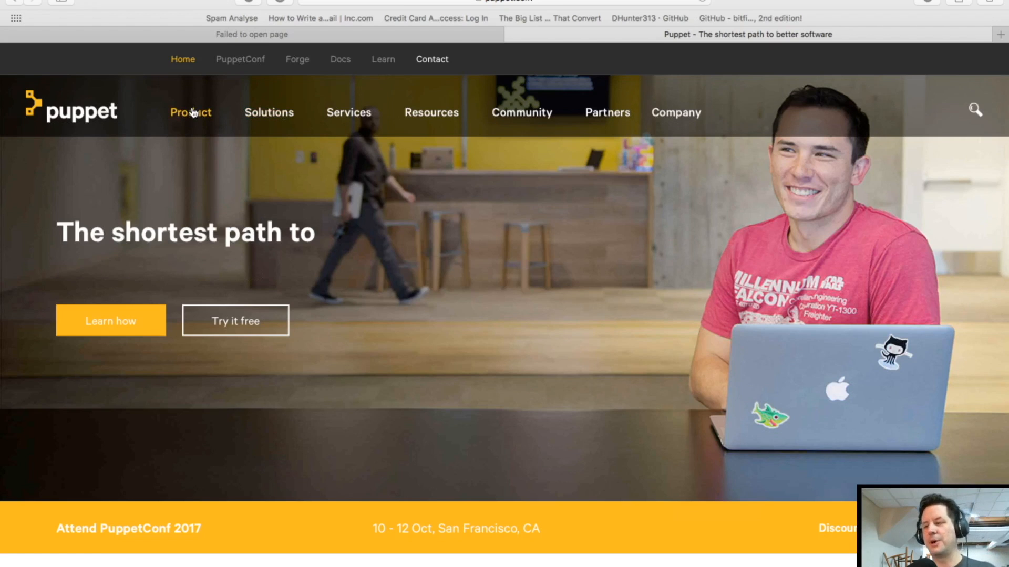
mouse_move(193, 113)
click(229, 146)
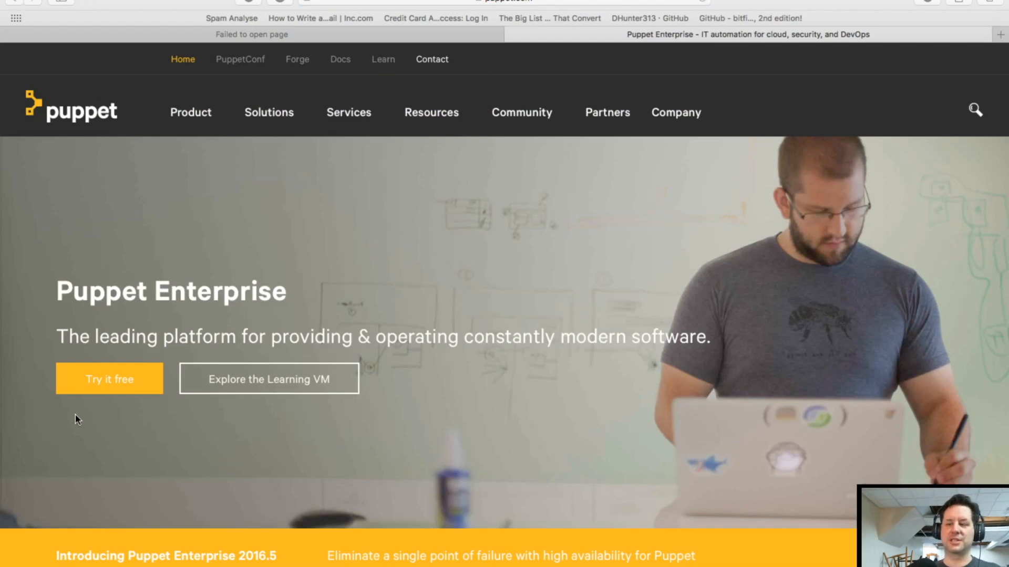
click(123, 388)
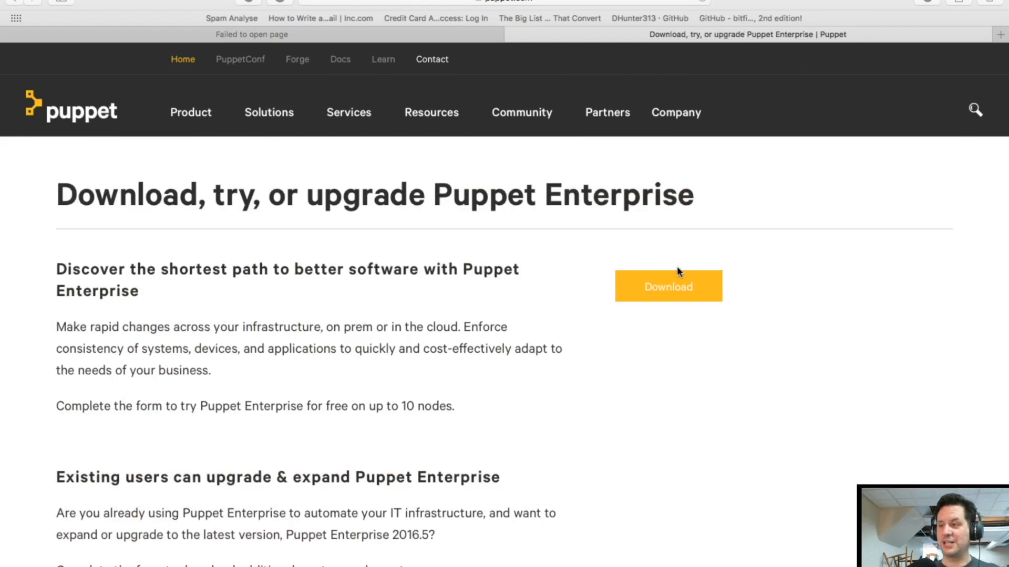
Open the Puppet Enterprise 2016.5.2 download list and scroll through the master operating system options
click(673, 294)
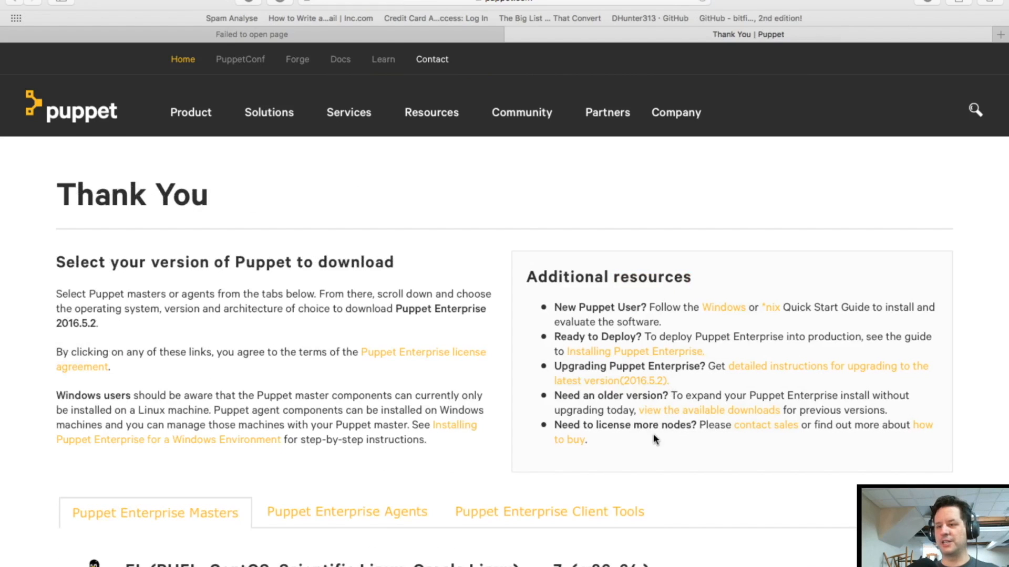
scroll(654, 439, down, 1)
scroll(653, 438, down, 10)
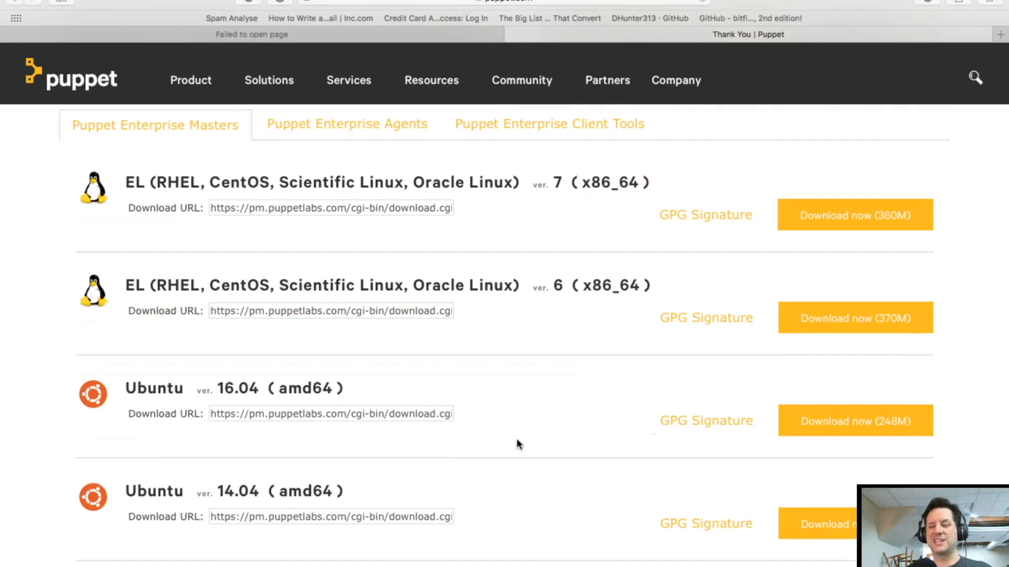
scroll(516, 438, down, 14)
scroll(517, 439, up, 20)
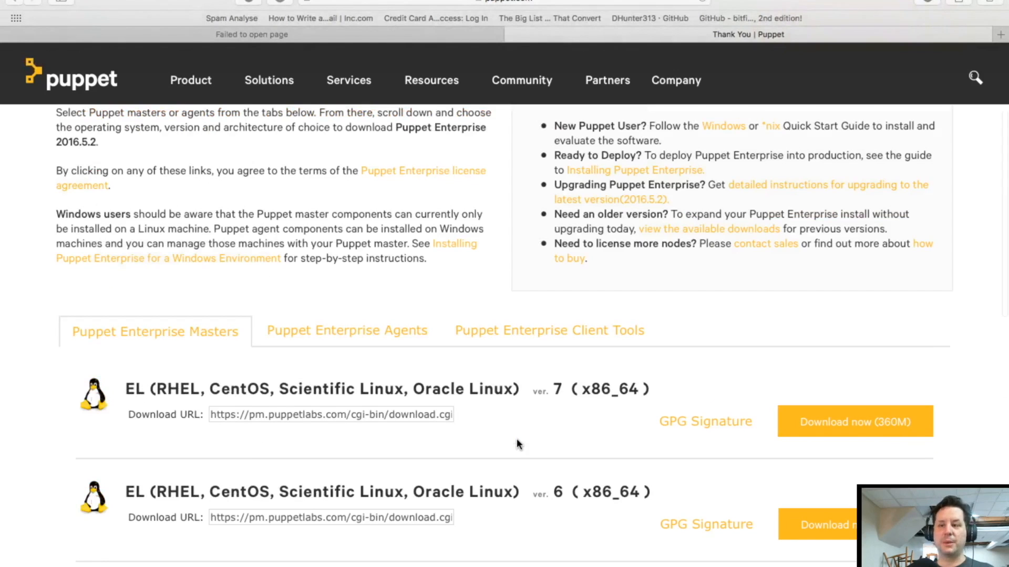
scroll(515, 444, down, 8)
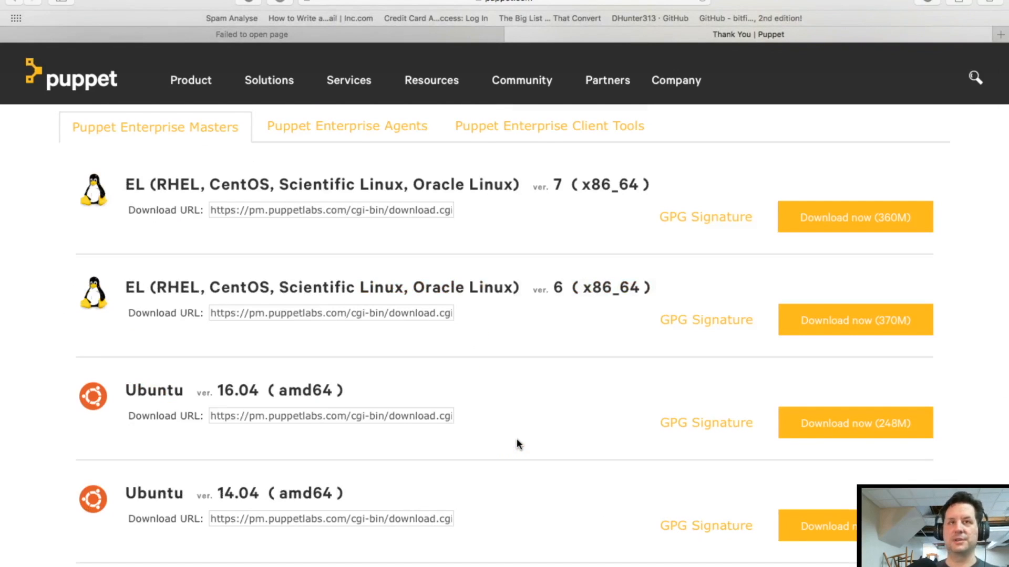
scroll(516, 444, down, 8)
scroll(516, 444, up, 3)
scroll(517, 444, up, 15)
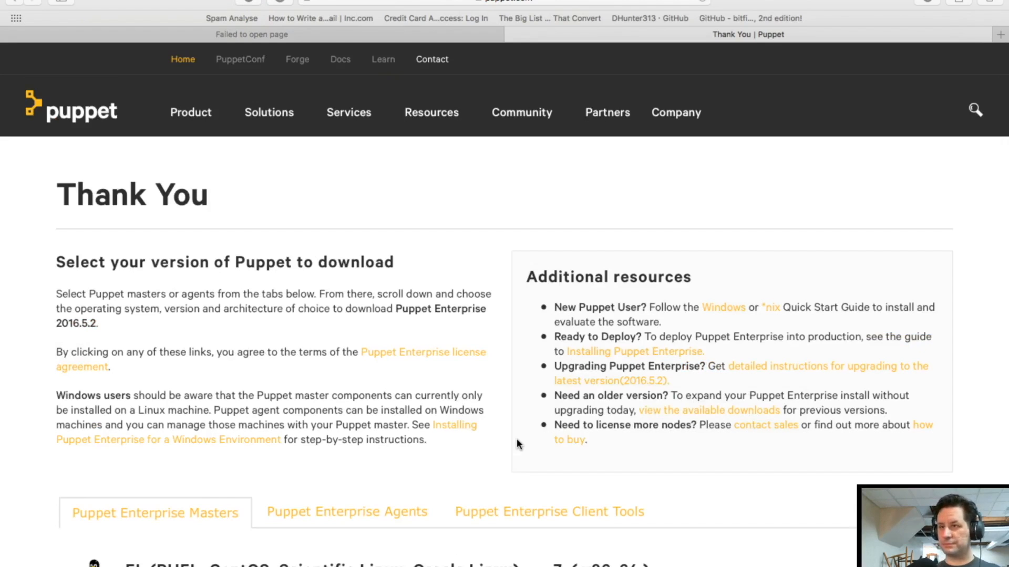
key(ctrl+Right)
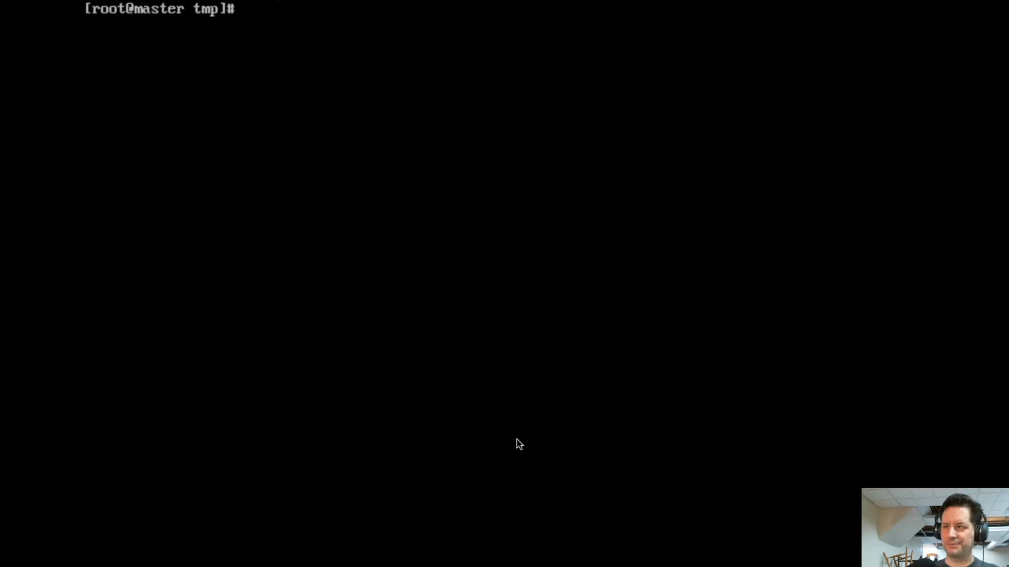
List /tmp and extract puppet-enterprise-2016.5.2-el-7-x86_64.tar.gz with tar xvf
text(ls)
key(Return)
text(tar xvf pu)
key(Tab)
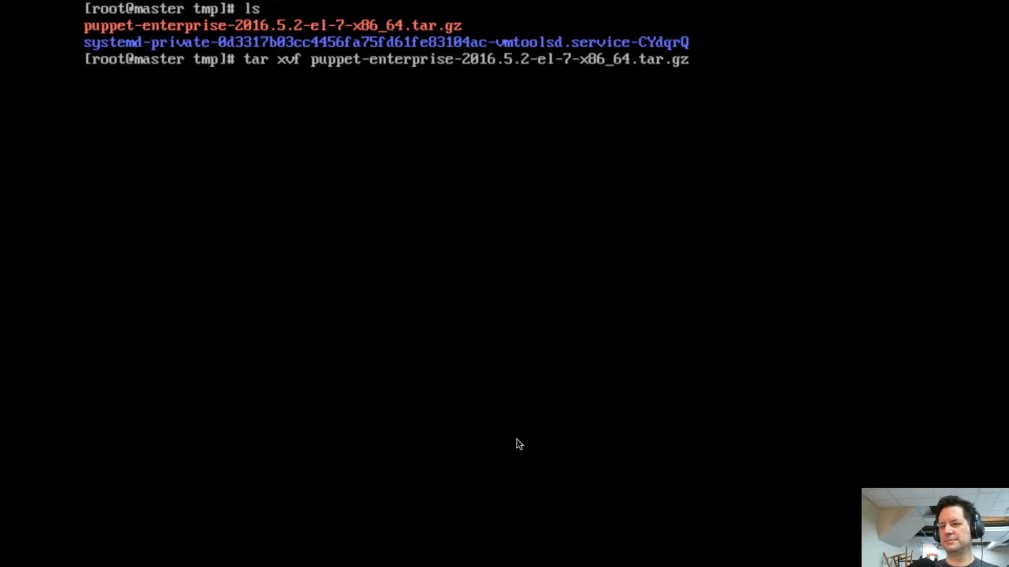
key(Return)
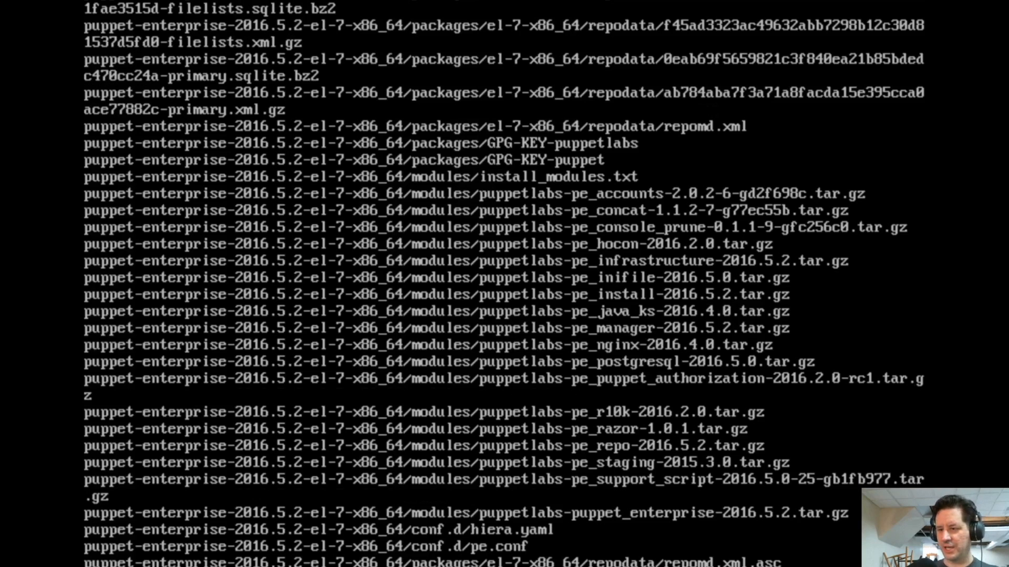
Enter the puppet-enterprise-2016.5.2-el-7-x86_64 folder and list its contents
text(cd puppet-enterprise-2016.5.2-el-7-x86_64)
key(Return)
key(Return)
text(ls)
key(Return)
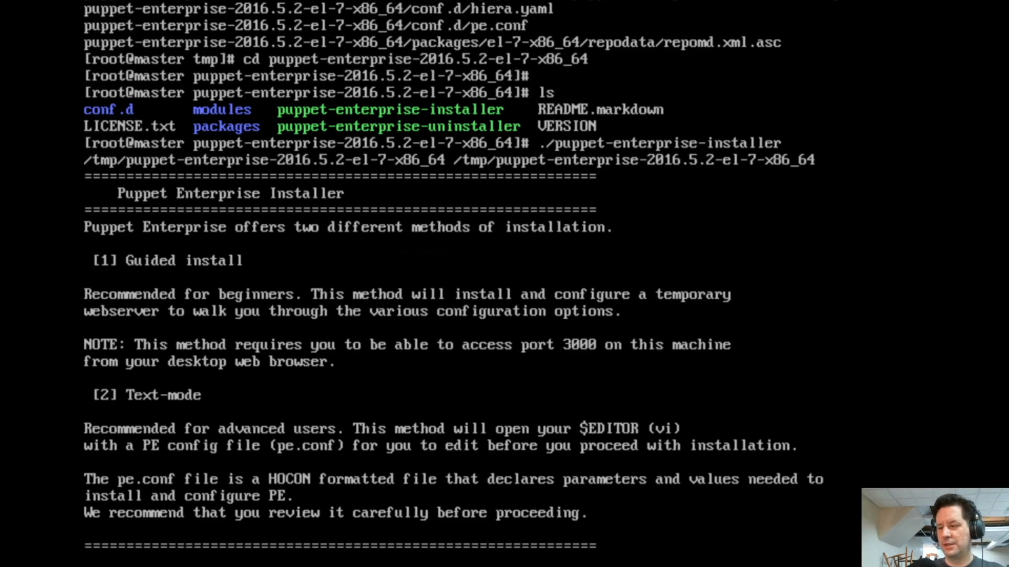
Accept the default Guided install at the 'How to proceed? [1]' prompt
key(Return)
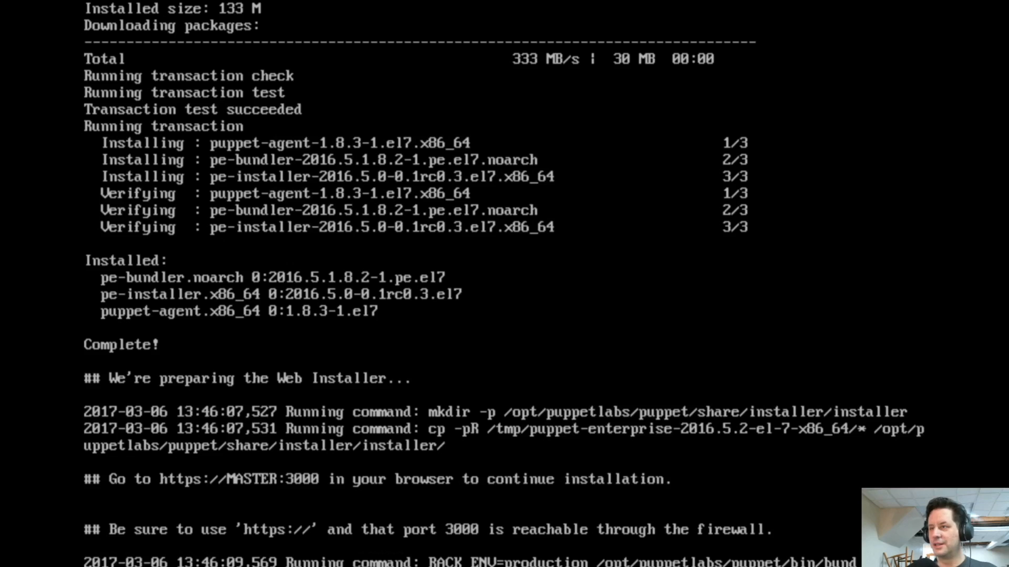
Reload the server address on port 3000, accept the self-signed certificate, and begin installer setup
key(ctrl+Left)
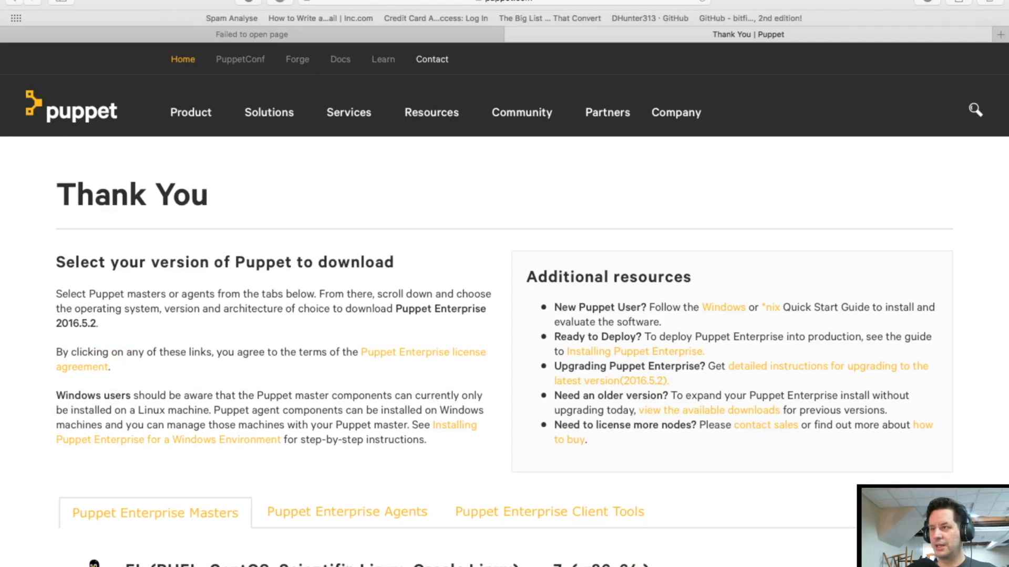
click(359, 36)
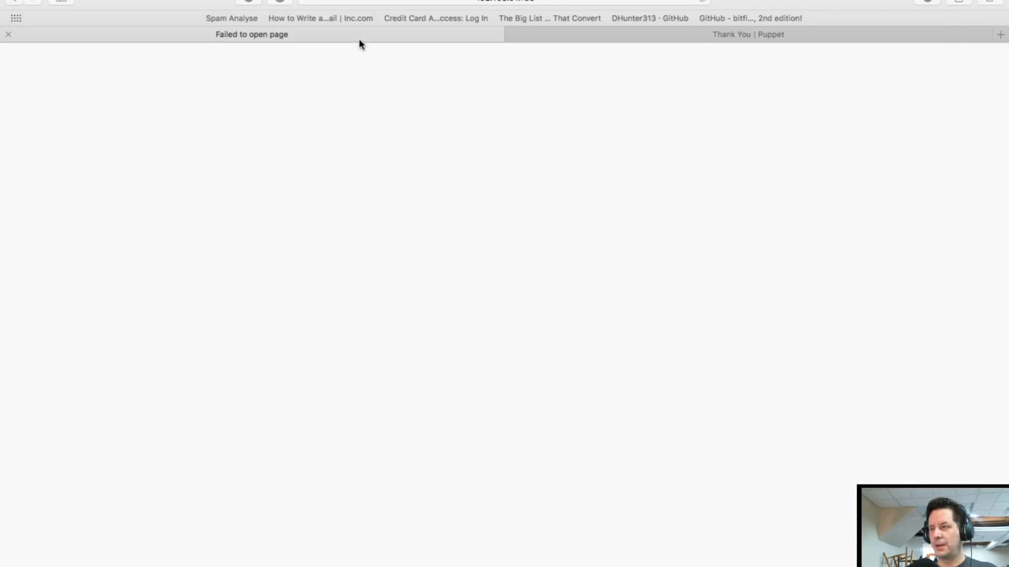
click(542, 2)
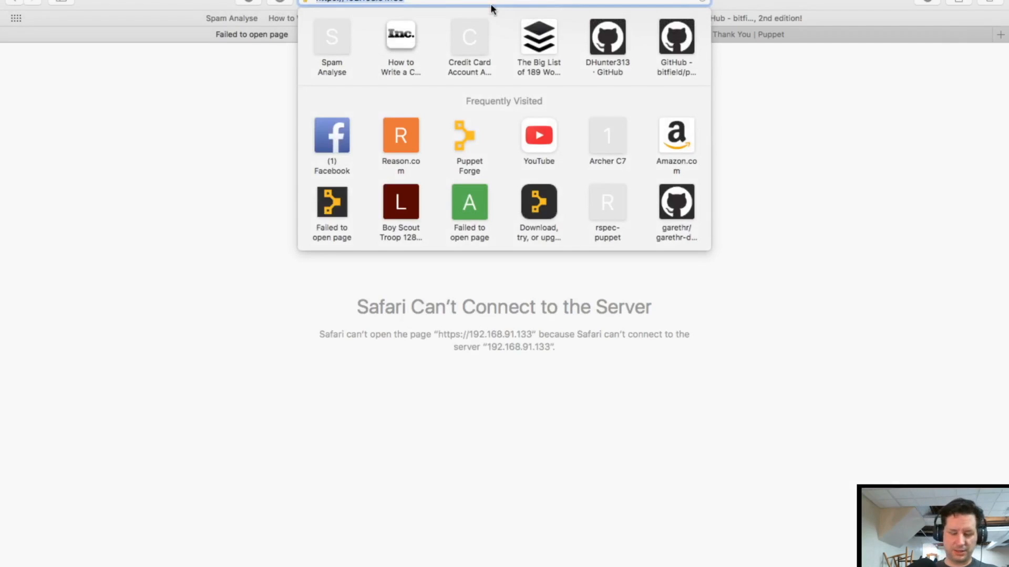
click(457, 3)
text(:300)
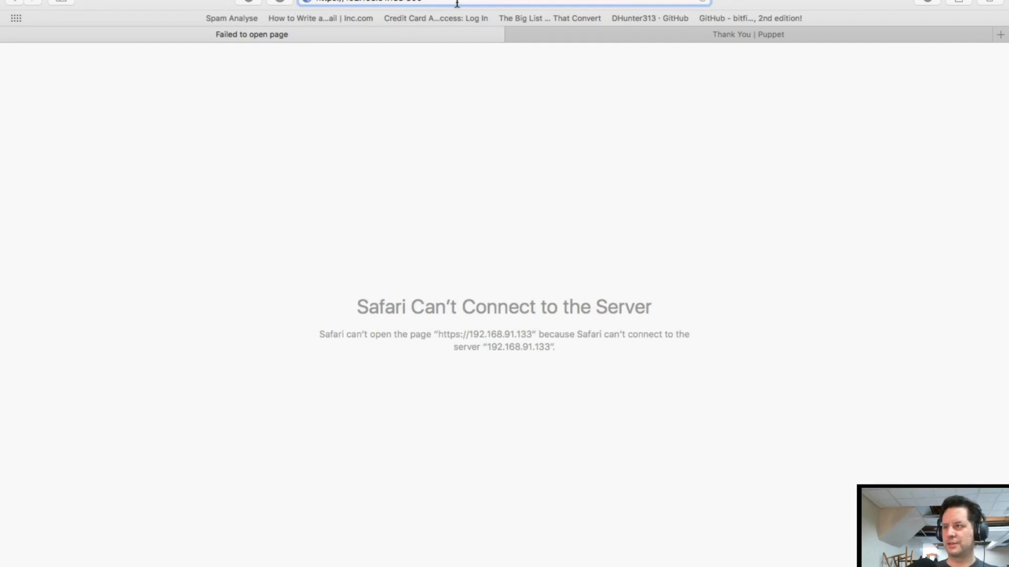
text(0)
key(Return)
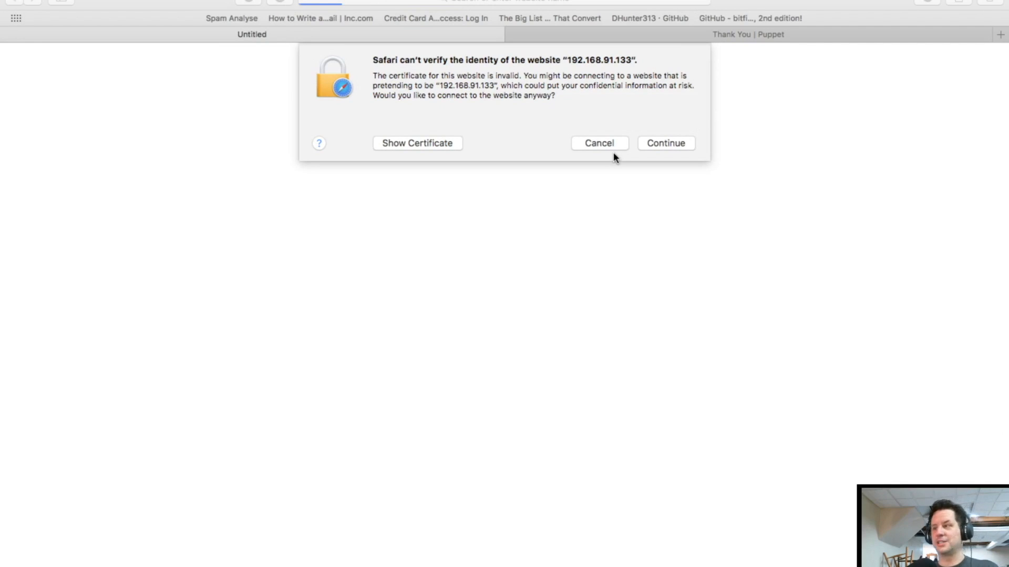
click(676, 146)
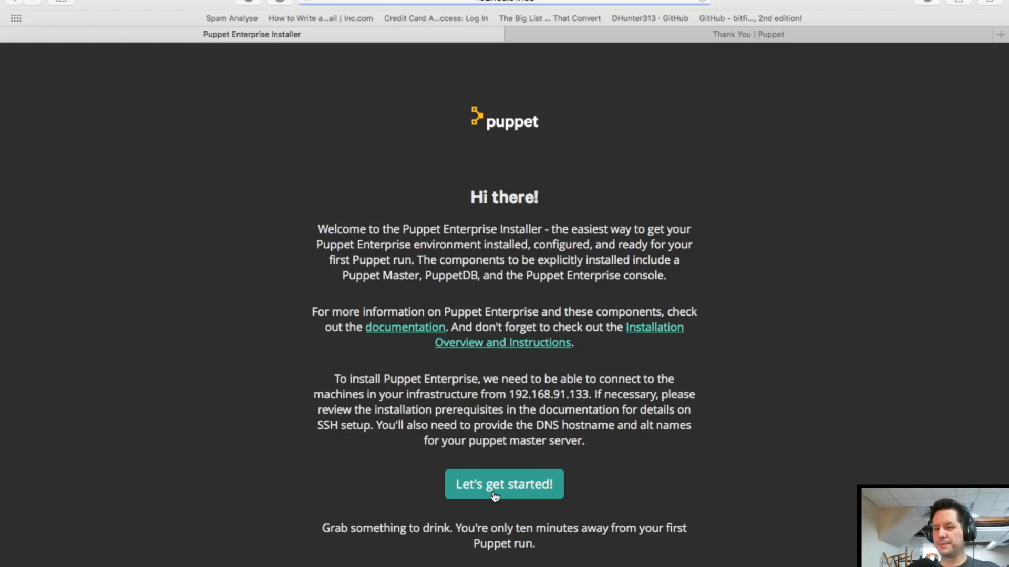
click(490, 497)
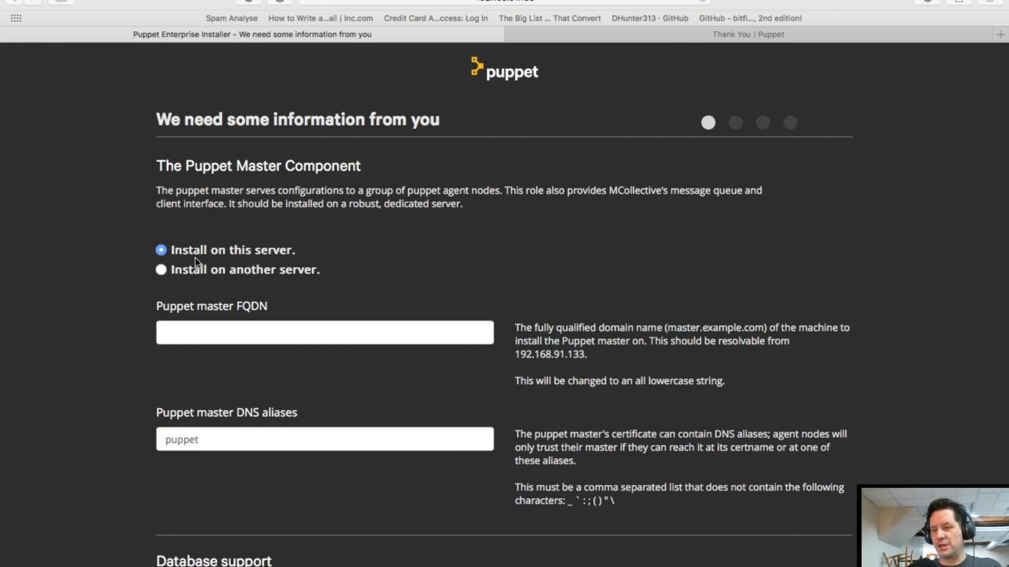
Enter master.autostructure.io as the Puppet master FQDN, keeping the local PostgreSQL install
click(226, 332)
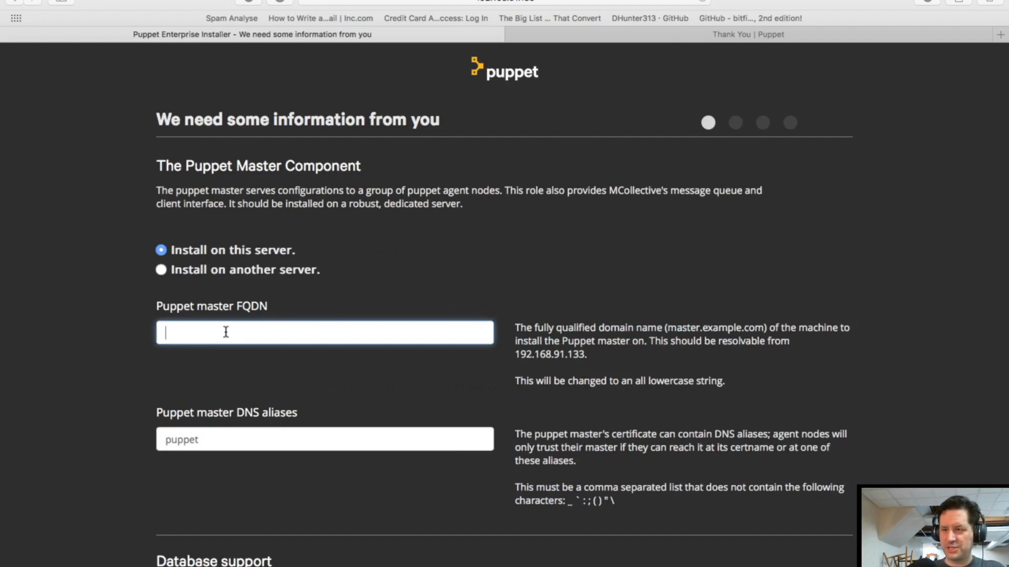
text(master.)
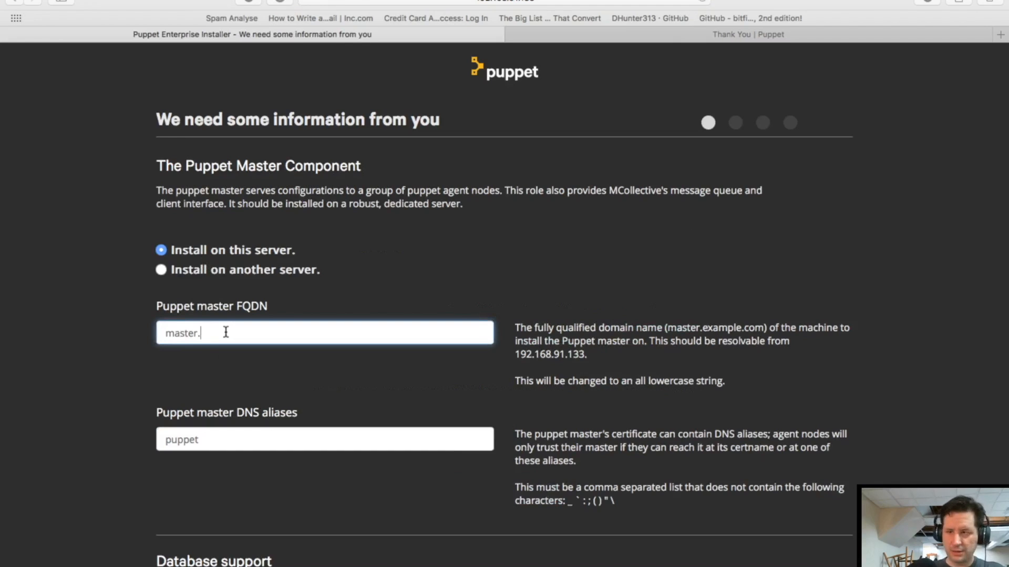
text(autos)
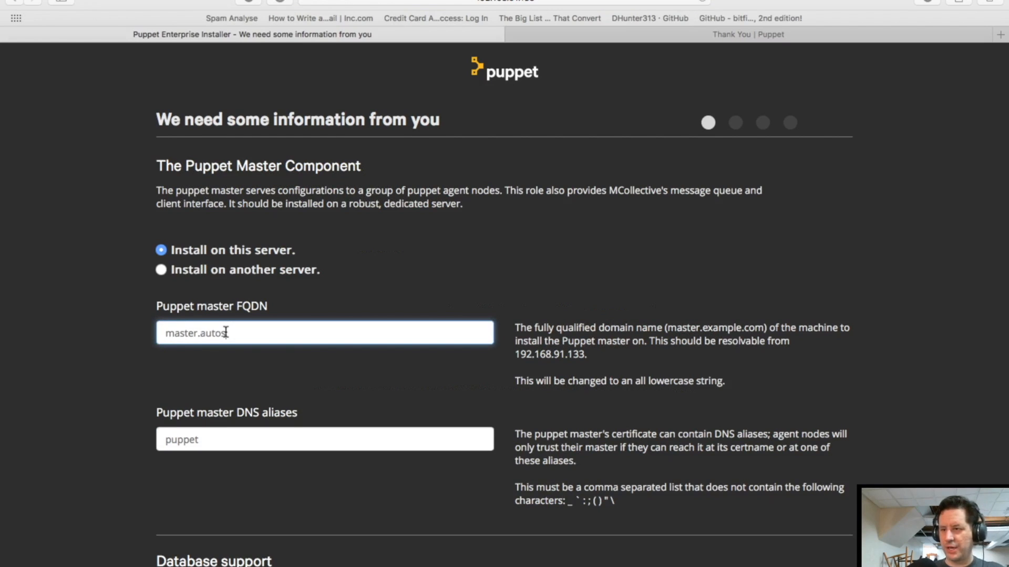
text(tructure.io)
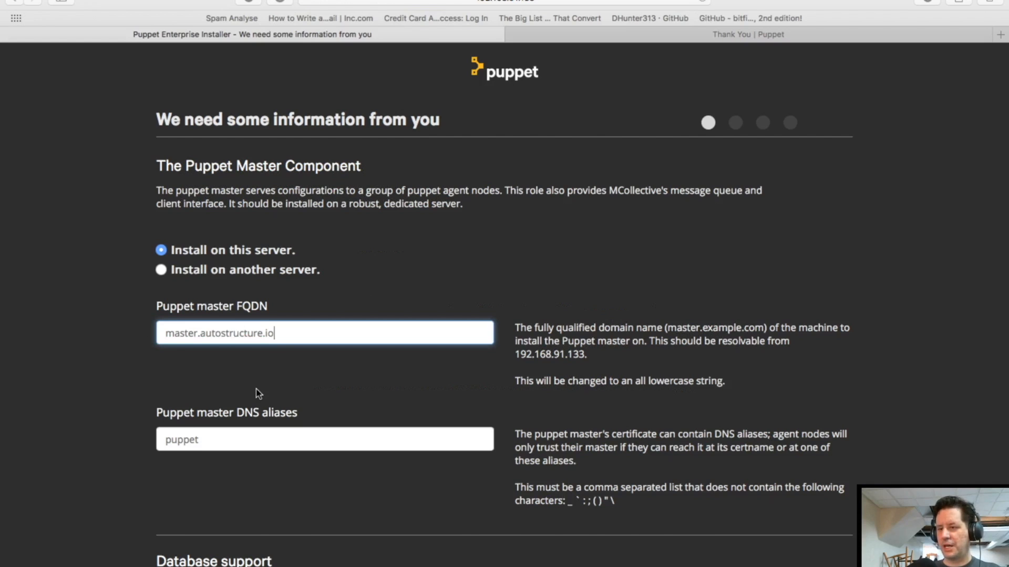
scroll(258, 394, down, 2)
scroll(258, 394, down, 5)
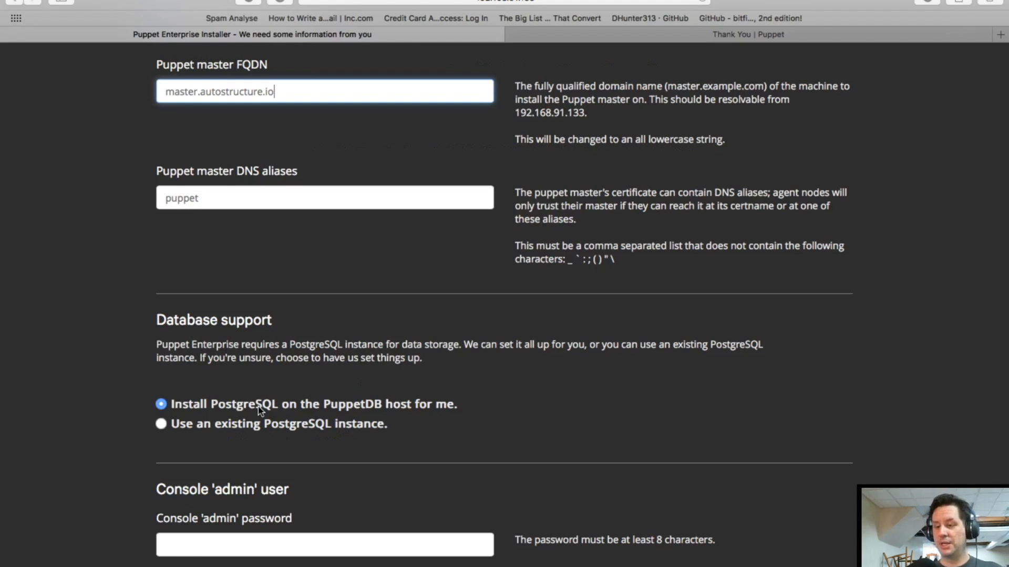
scroll(259, 412, down, 2)
Set the console admin password and submit the settings for review
click(187, 552)
text(********)
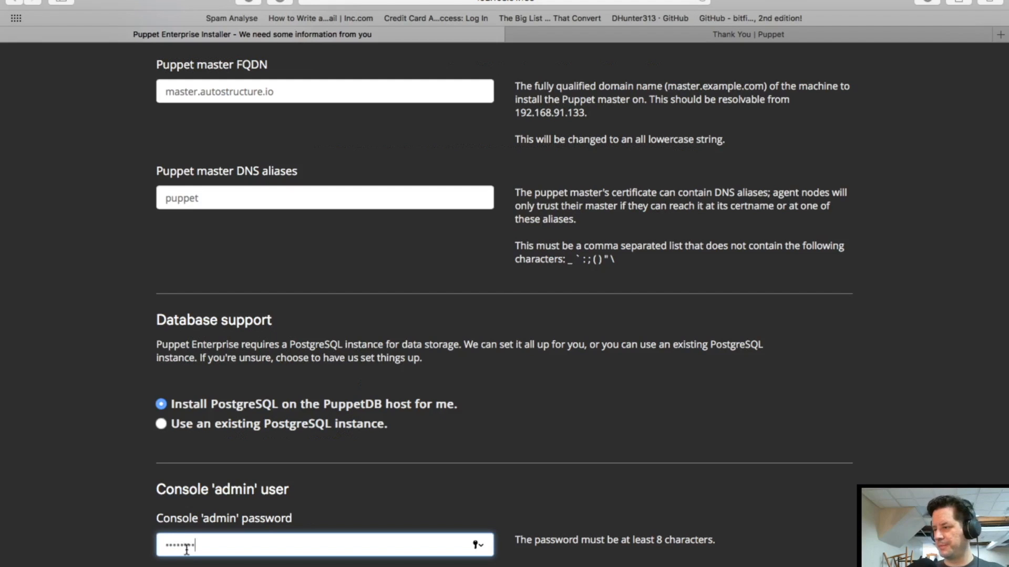
scroll(640, 524, down, 1)
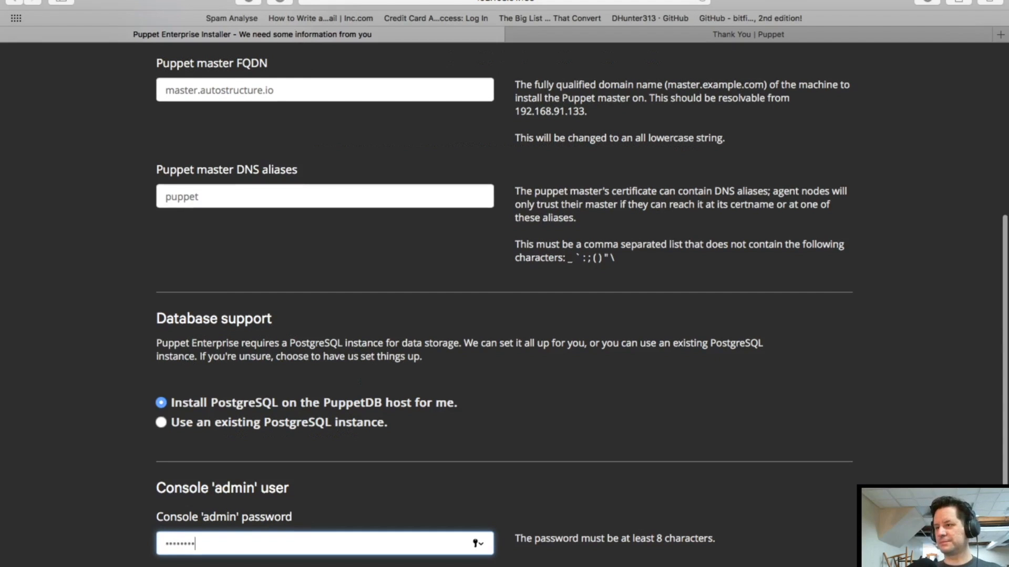
key(Return)
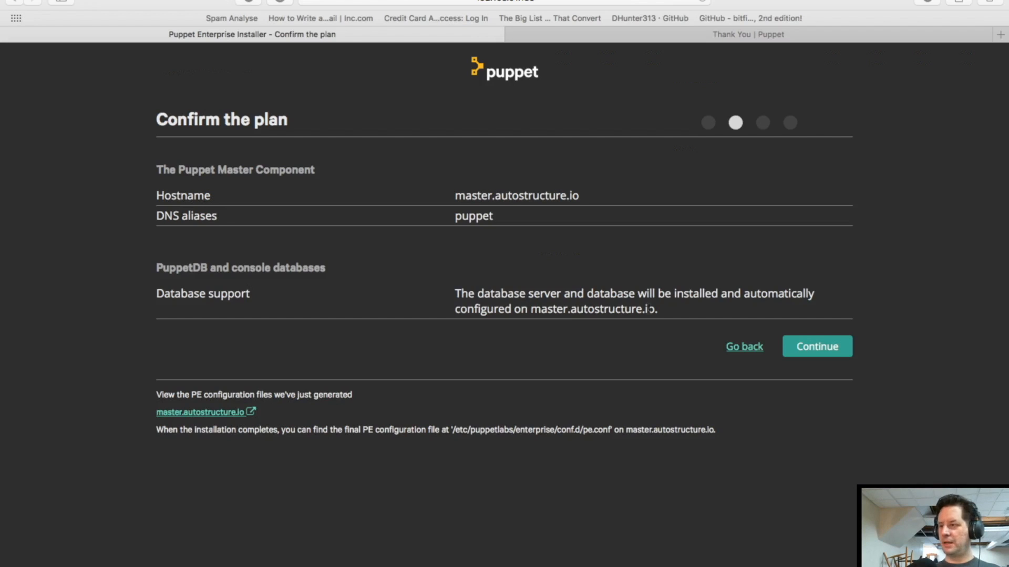
Approve the plan and run validation, which warns only about 14 GB free in /opt
click(824, 349)
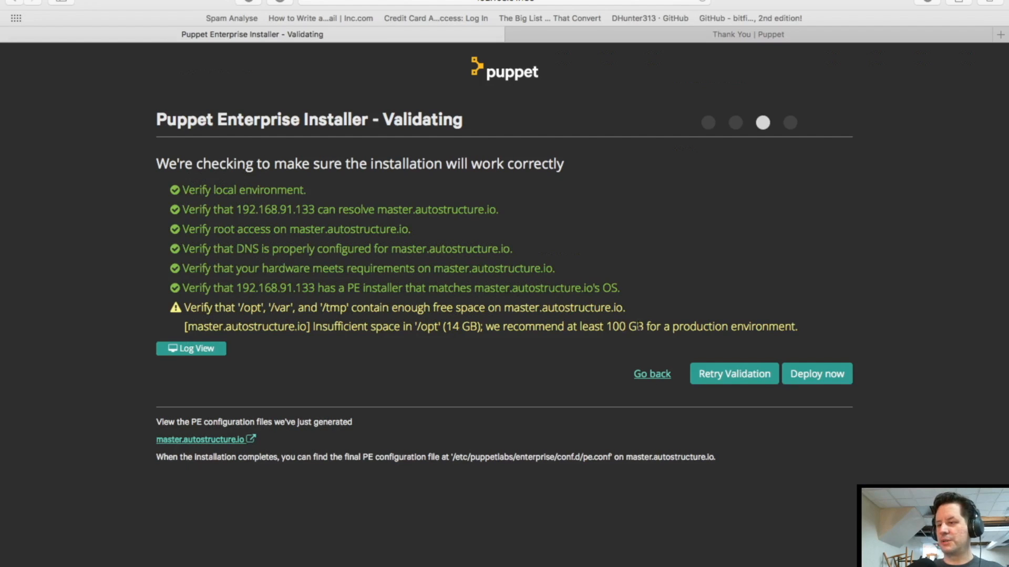
Deploy Puppet Enterprise to master.autostructure.io, which ends with the installer reporting failure
click(818, 382)
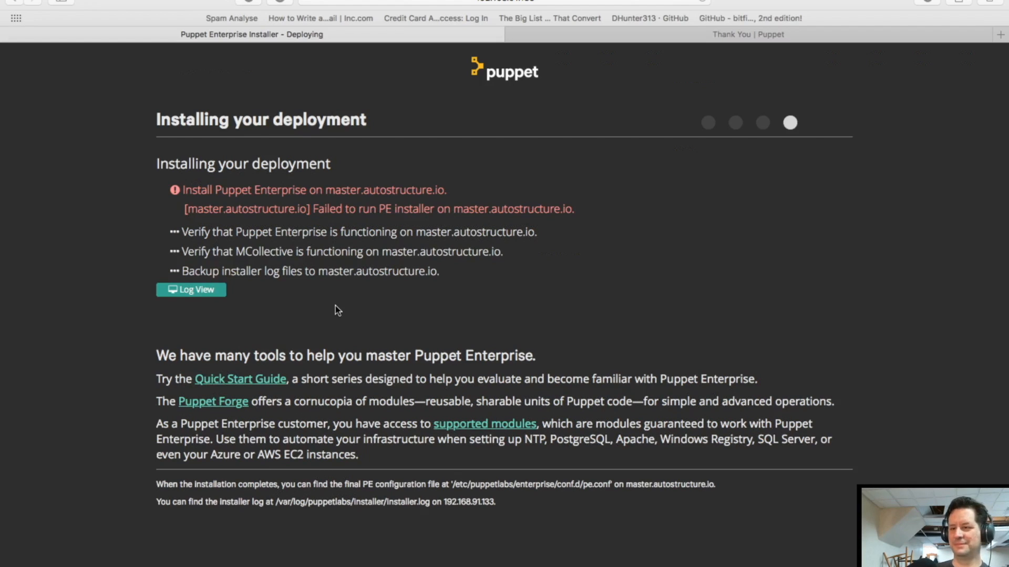
Switch the installer to Log View and scroll through the debug lines to the closing errors
click(213, 293)
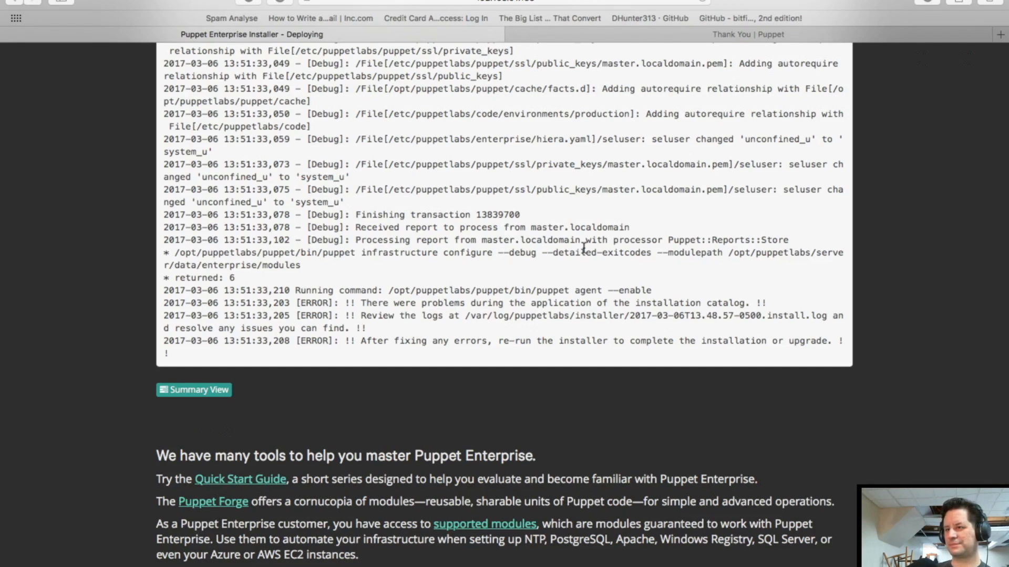
scroll(584, 247, up, 5)
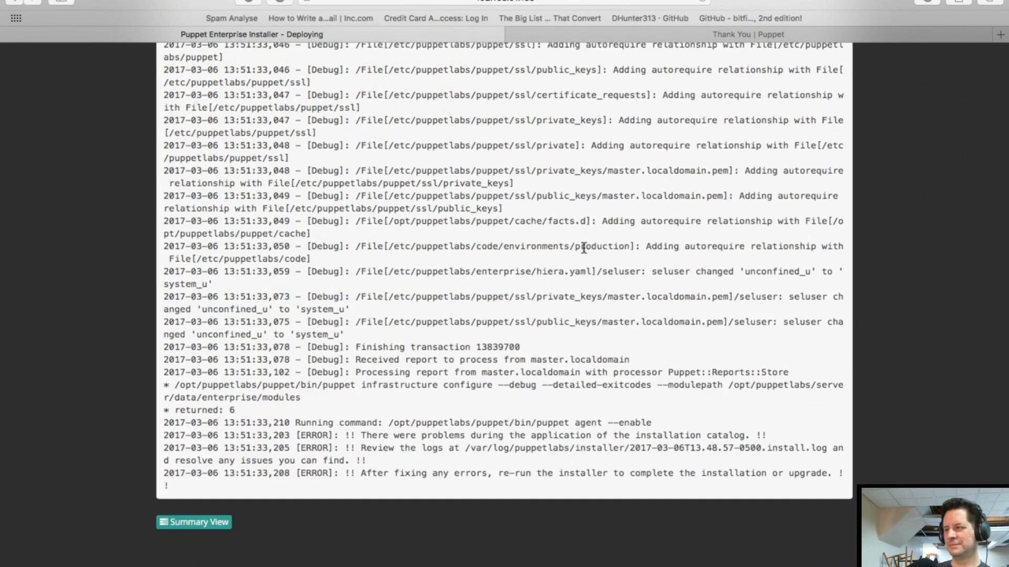
scroll(584, 247, up, 2)
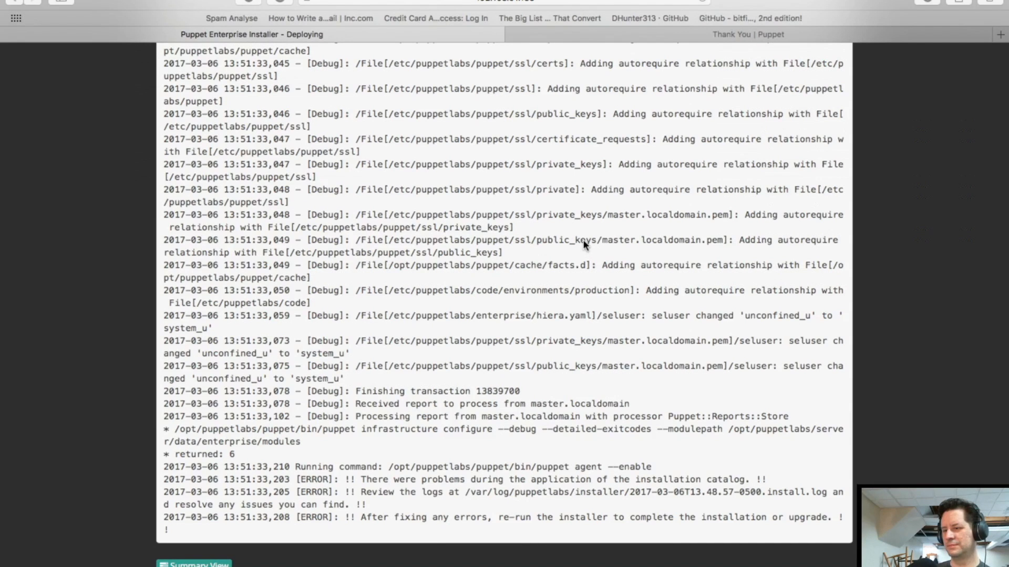
scroll(582, 239, down, 3)
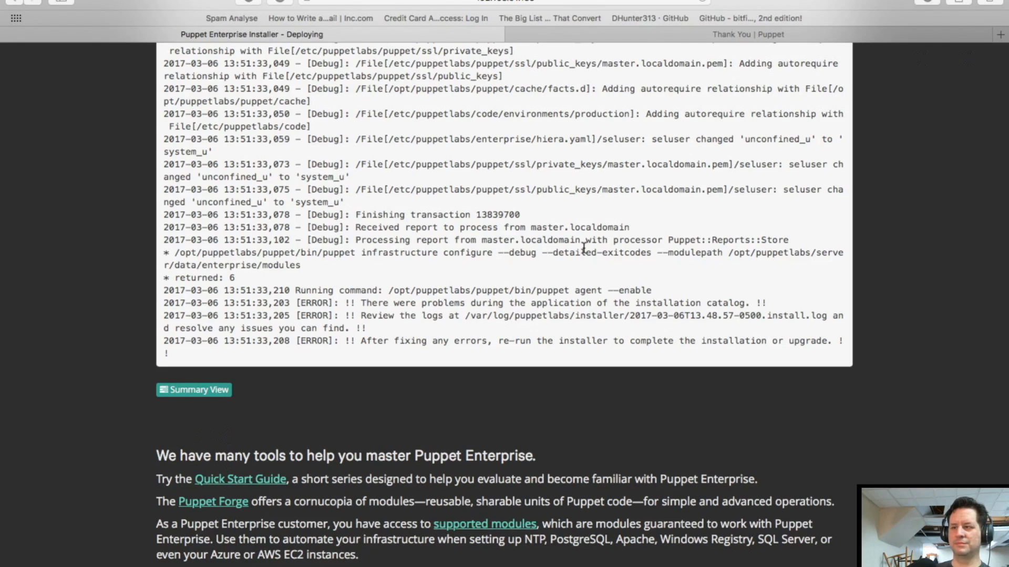
Scroll up through the installer log's debug lines, then switch away to another program
scroll(583, 247, up, 5)
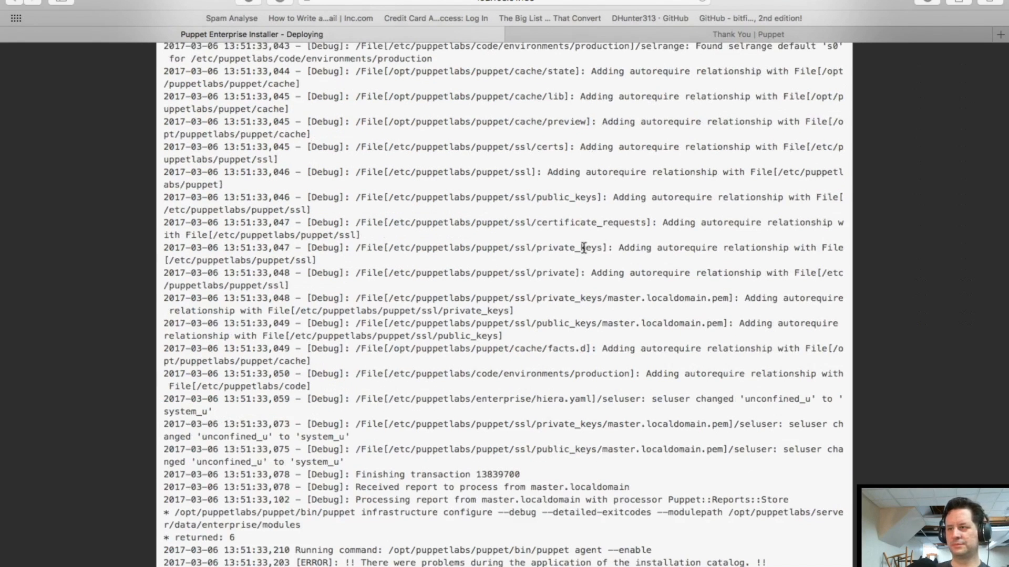
scroll(583, 247, up, 1)
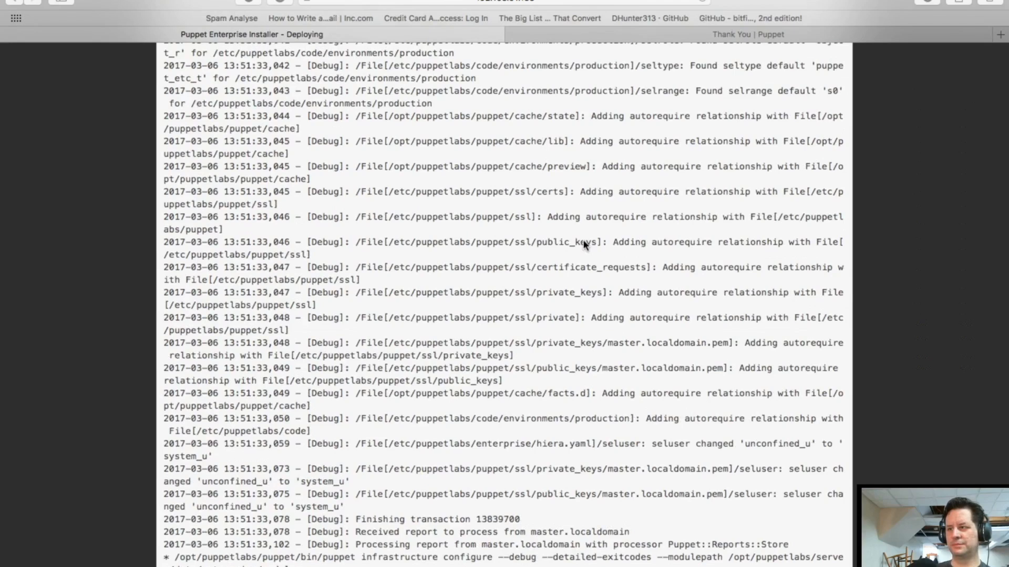
scroll(584, 245, up, 8)
scroll(584, 243, up, 5)
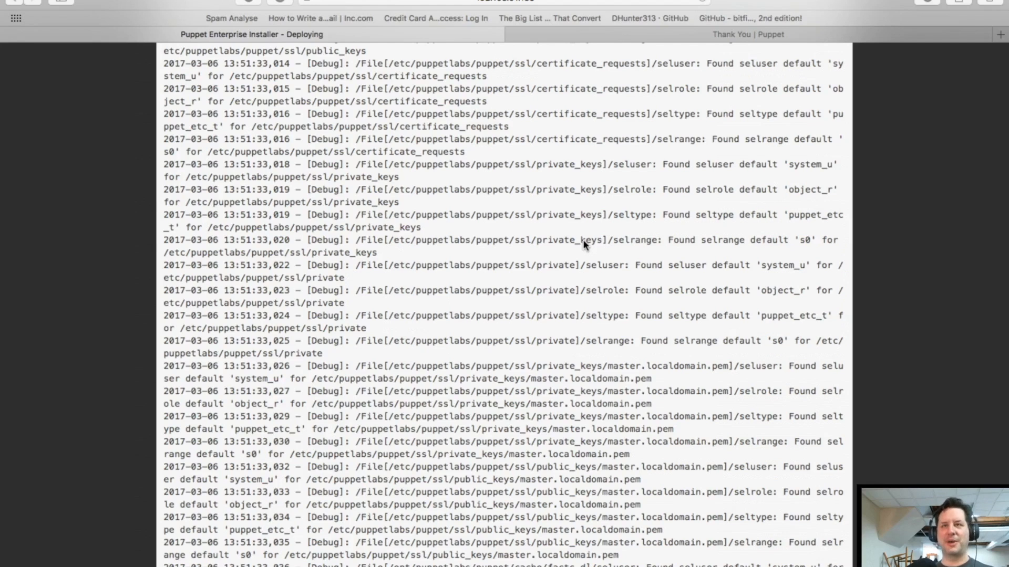
key(super+Tab)
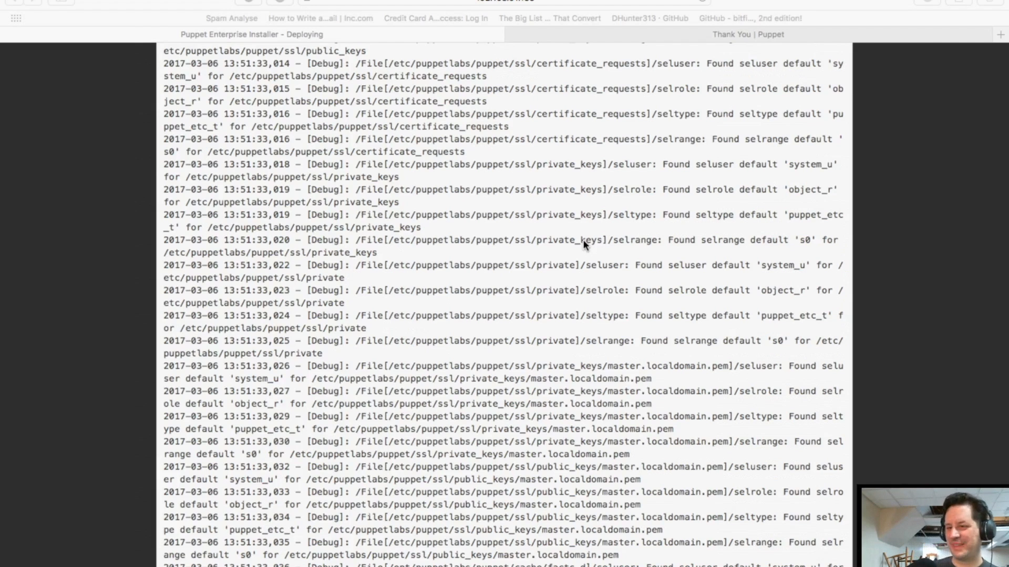
Scroll back and forth through the log to the ERROR lines about applying the installation catalog
scroll(582, 239, down, 10)
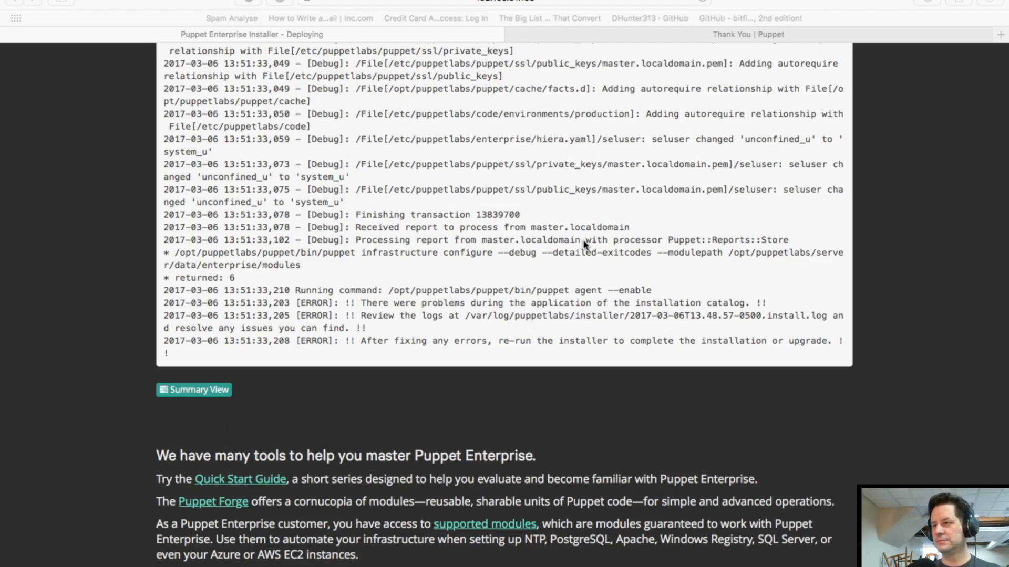
scroll(583, 242, up, 10)
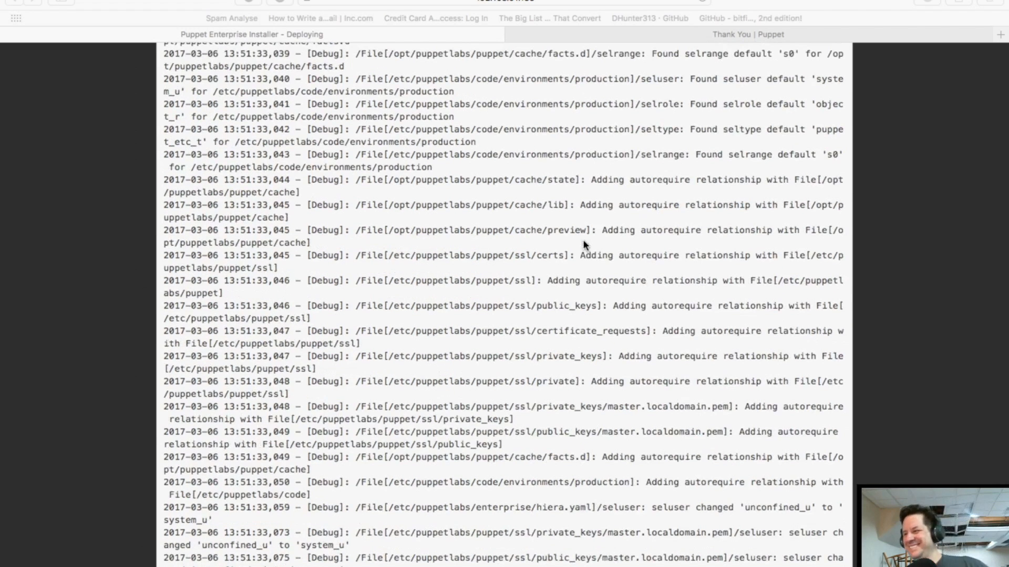
scroll(583, 243, down, 1)
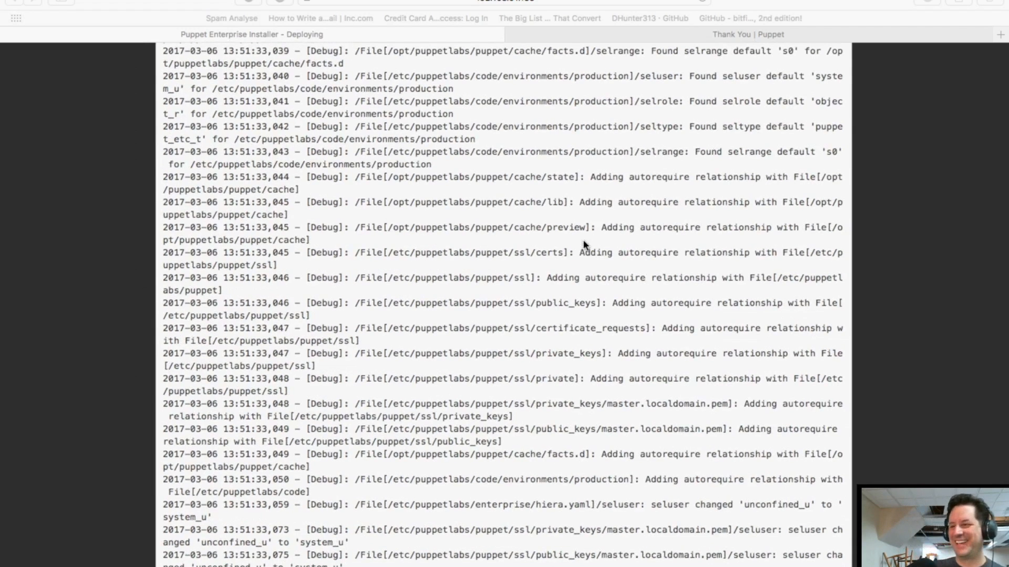
scroll(583, 242, down, 10)
scroll(583, 243, up, 3)
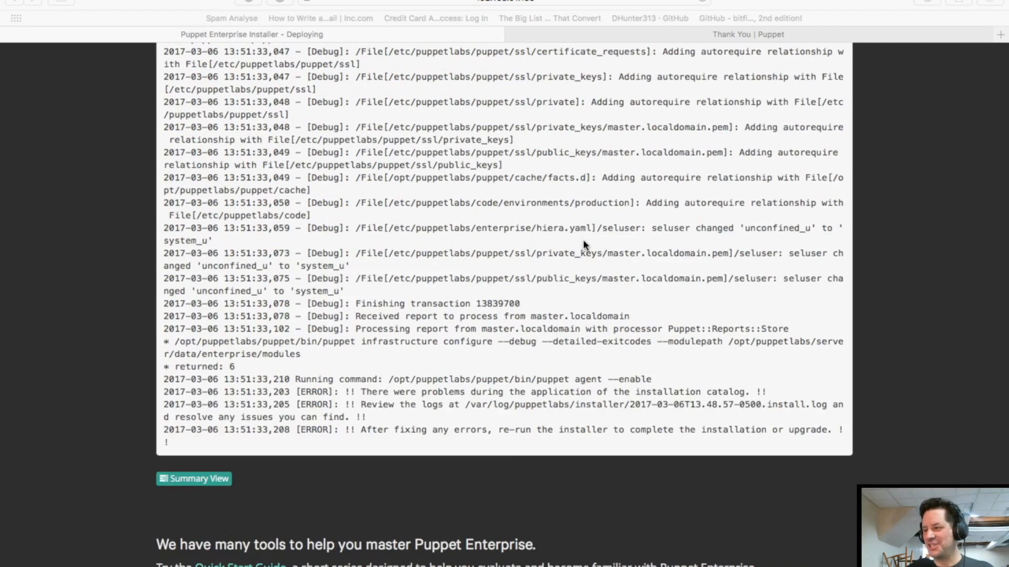
scroll(584, 244, up, 1)
scroll(584, 243, up, 7)
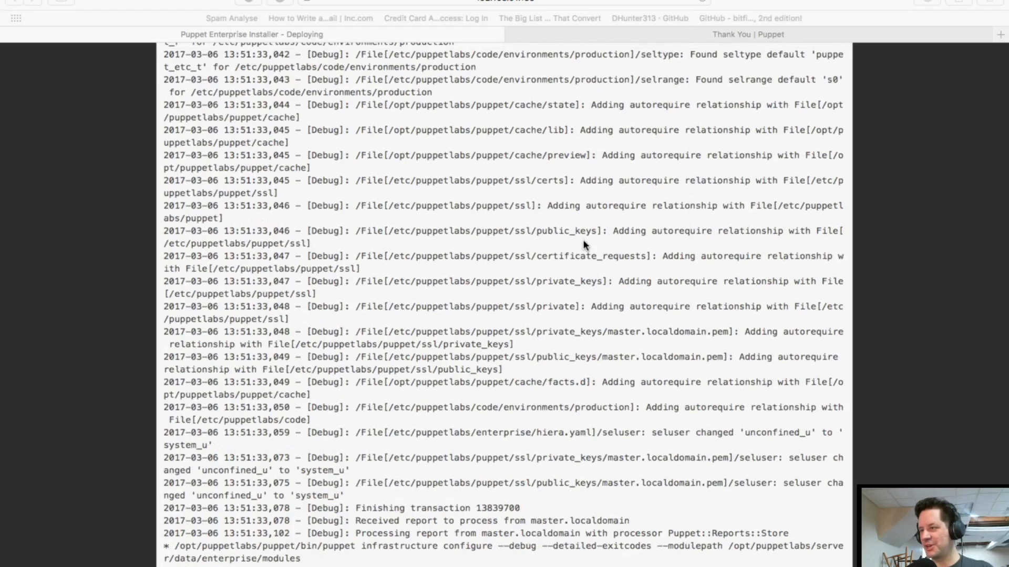
scroll(583, 243, up, 18)
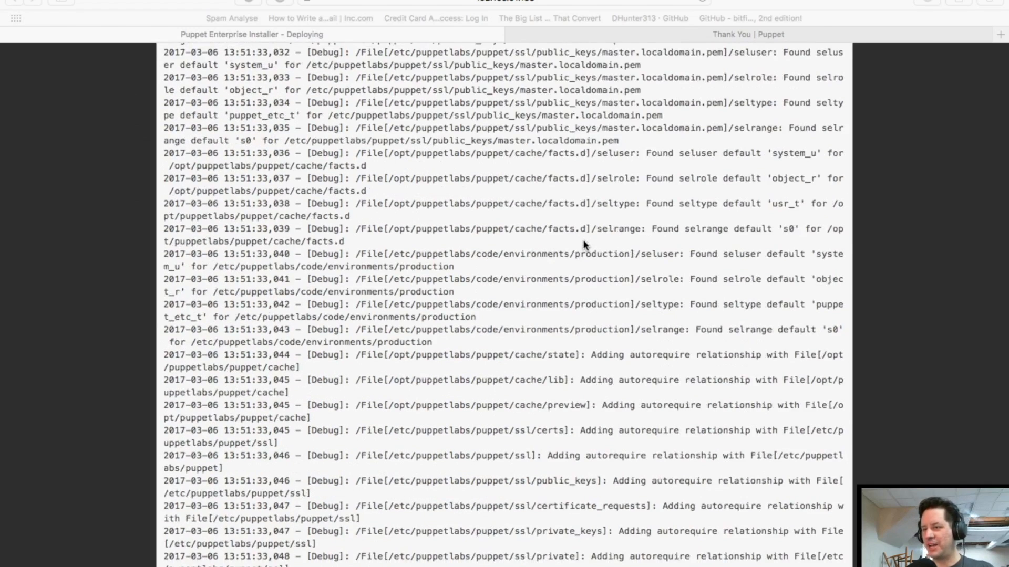
scroll(584, 243, up, 20)
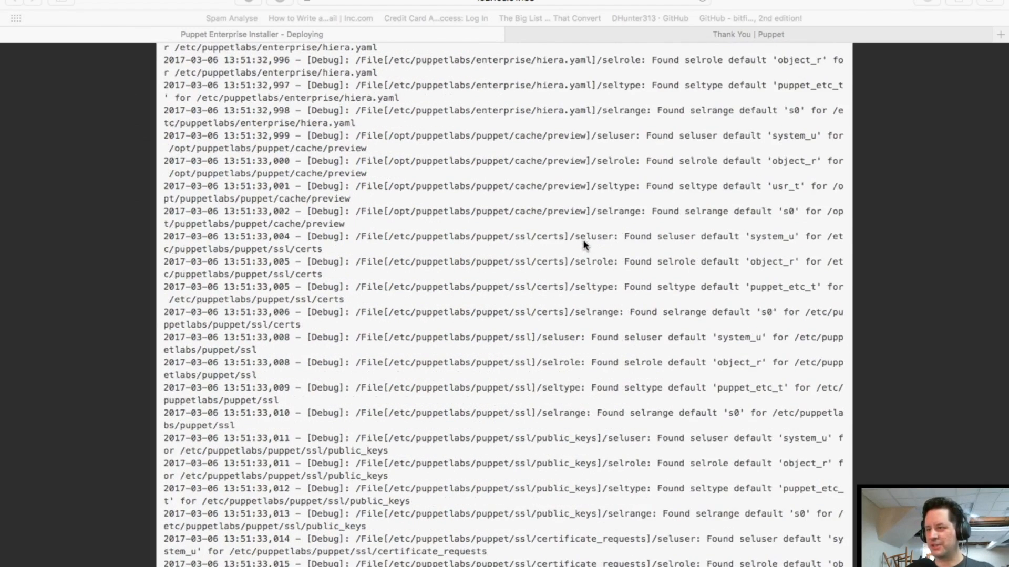
scroll(583, 244, down, 20)
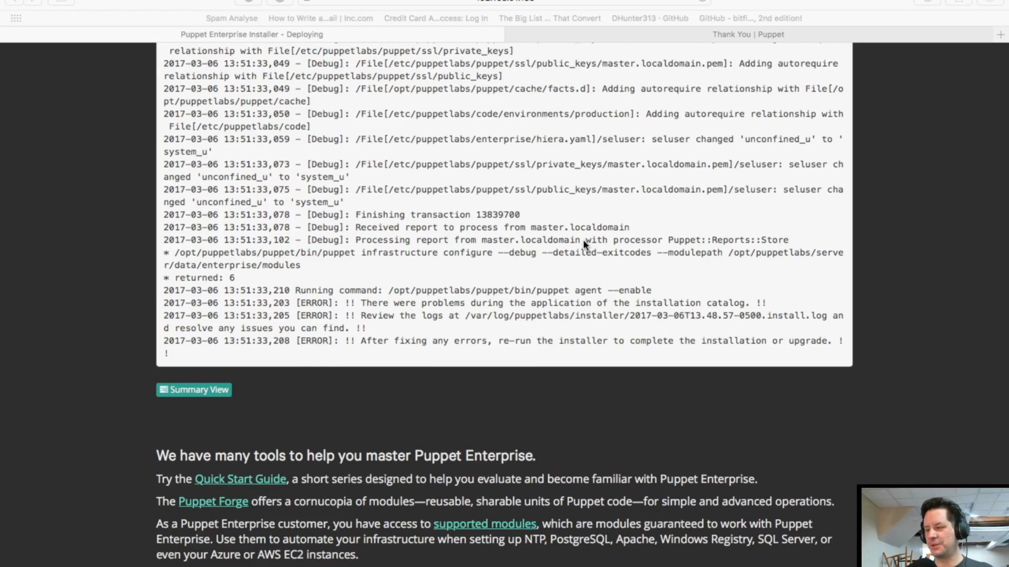
scroll(583, 243, up, 10)
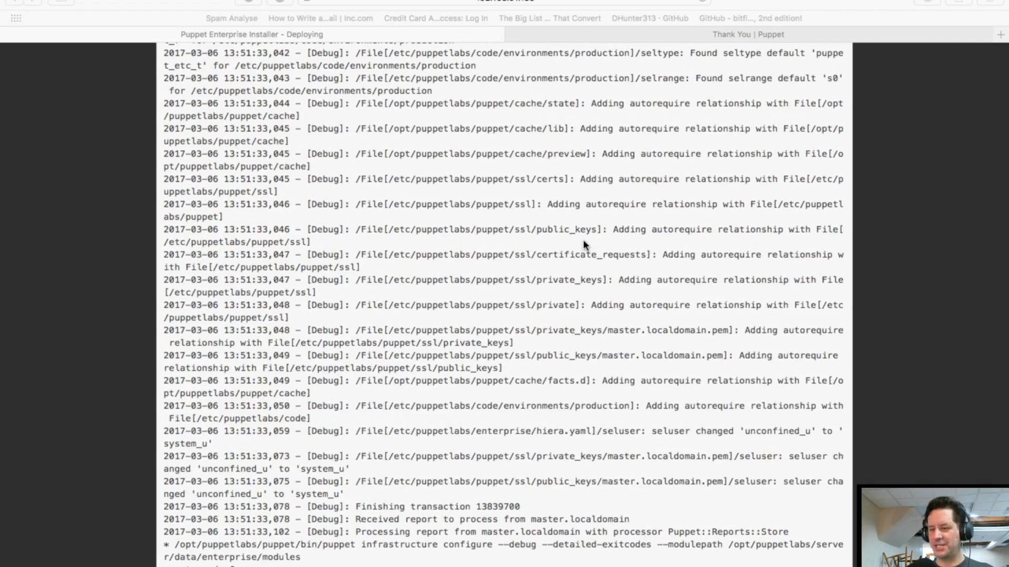
scroll(583, 243, down, 10)
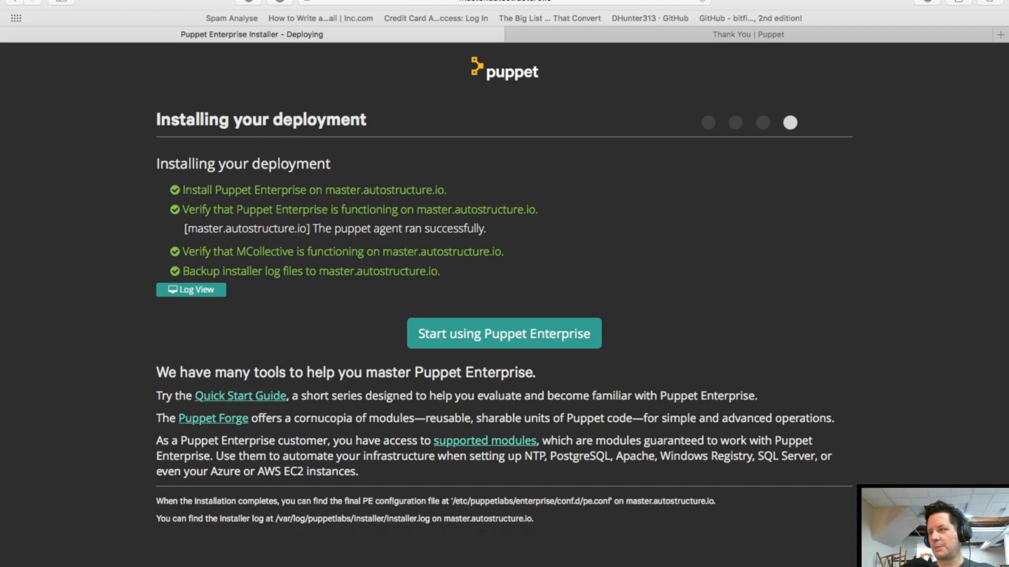
Strip the port and deploy path from the address to load master.autostructure.io, then answer the certificate warning
click(583, 13)
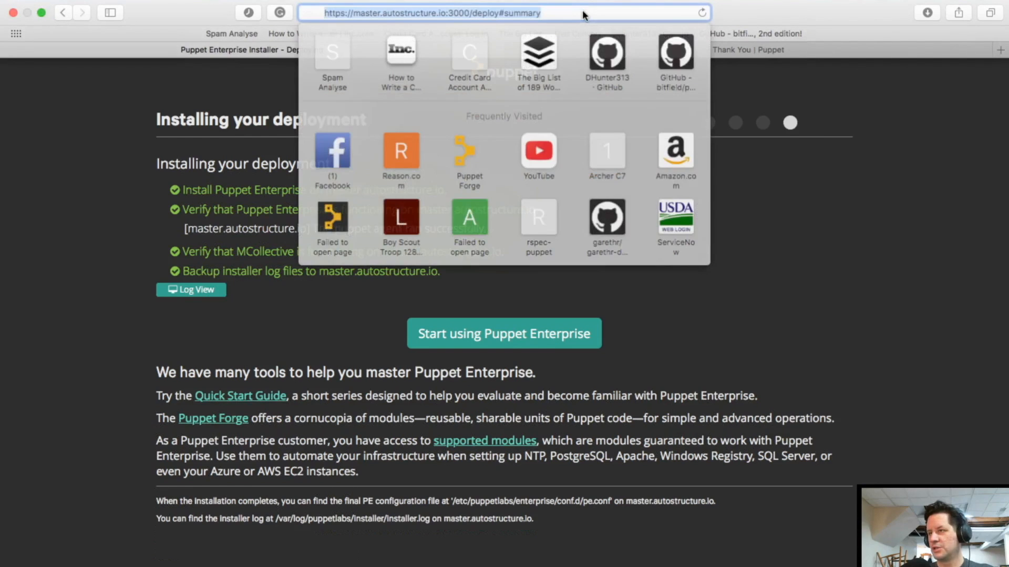
drag(438, 13, 556, 13)
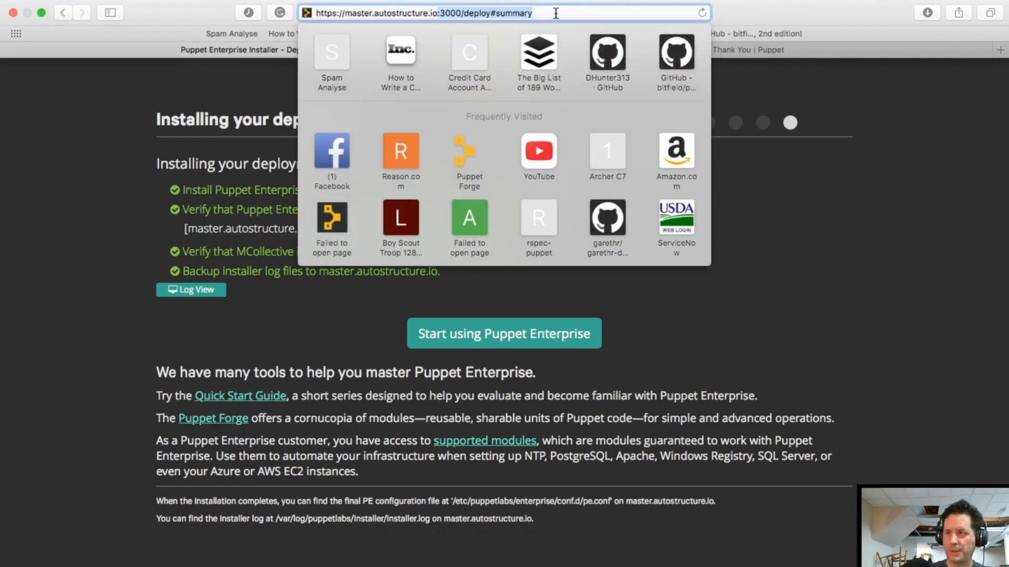
key(BackSpace)
key(Return)
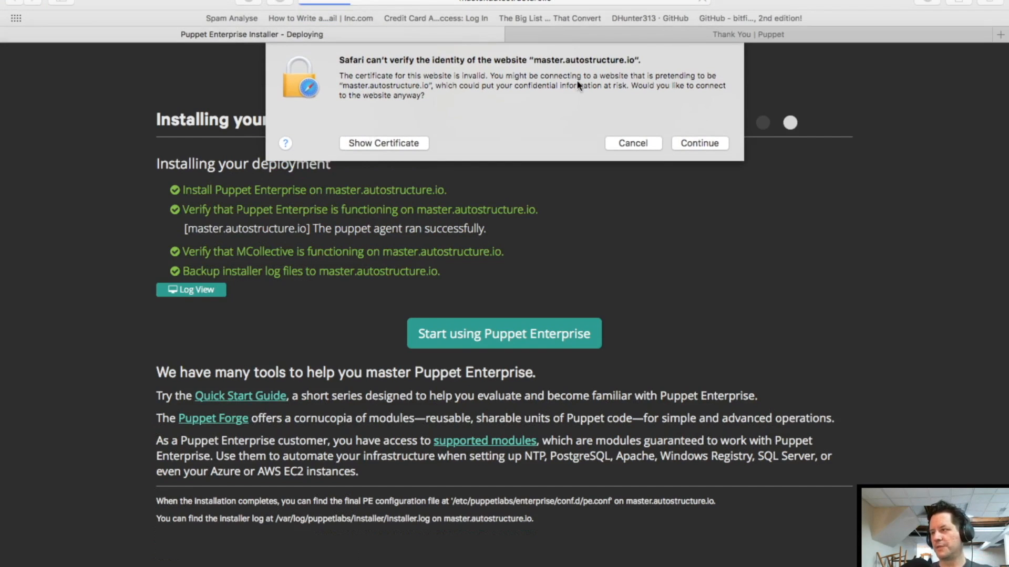
click(712, 142)
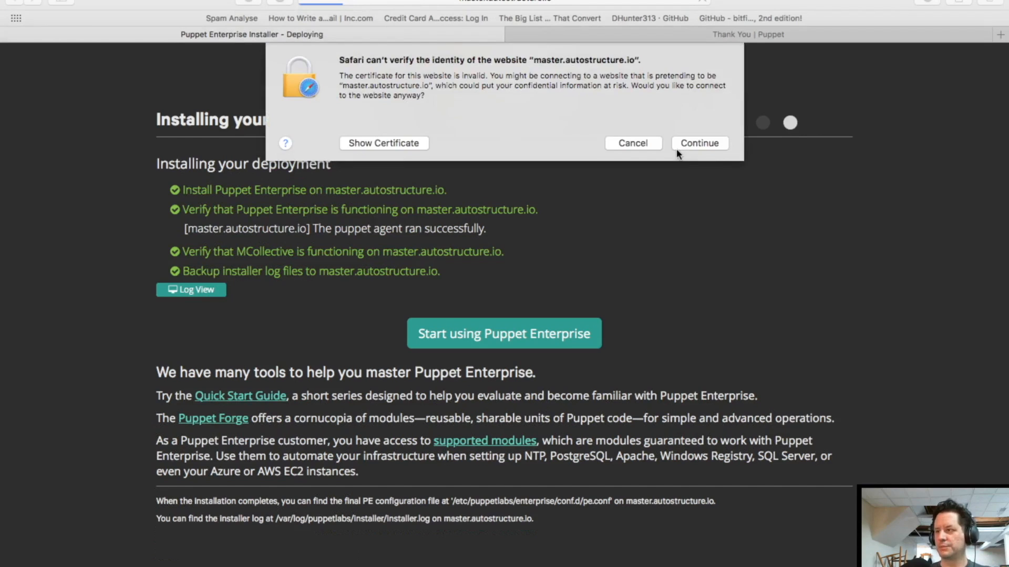
click(712, 146)
click(711, 141)
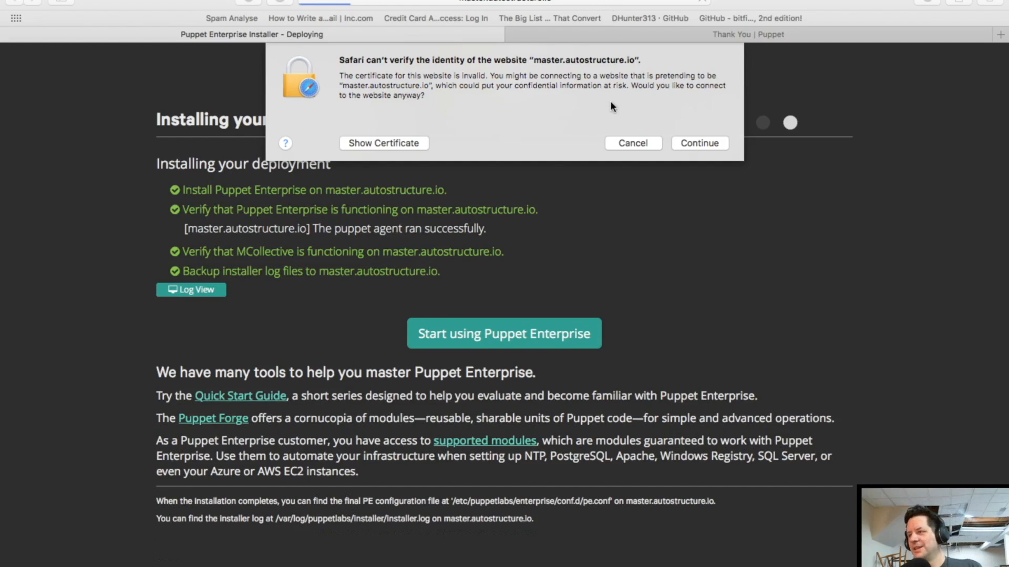
click(633, 142)
Shorten the address again and reload, decline the untrusted-certificate warning, and close the Favorites list
click(580, 2)
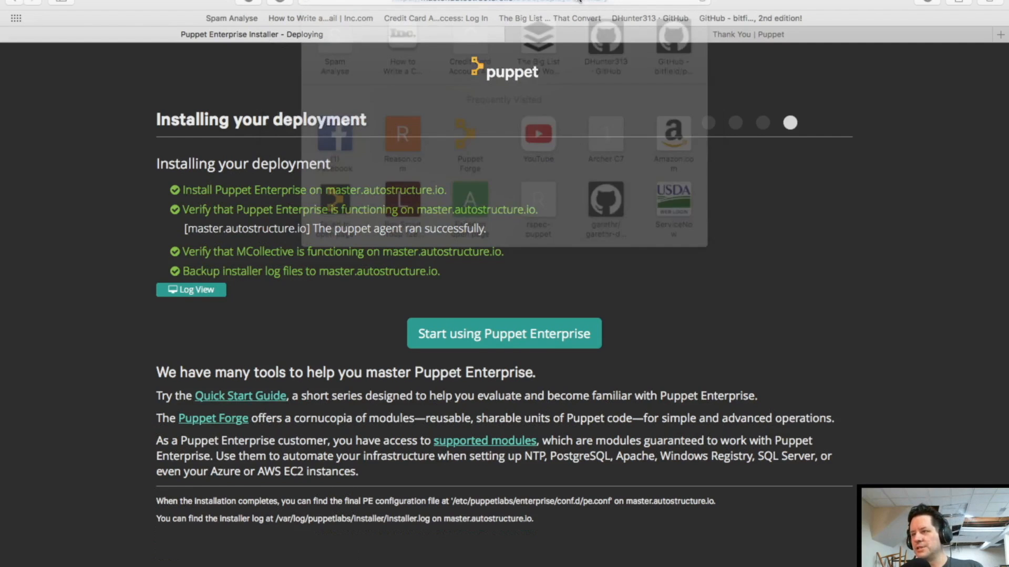
click(445, 1)
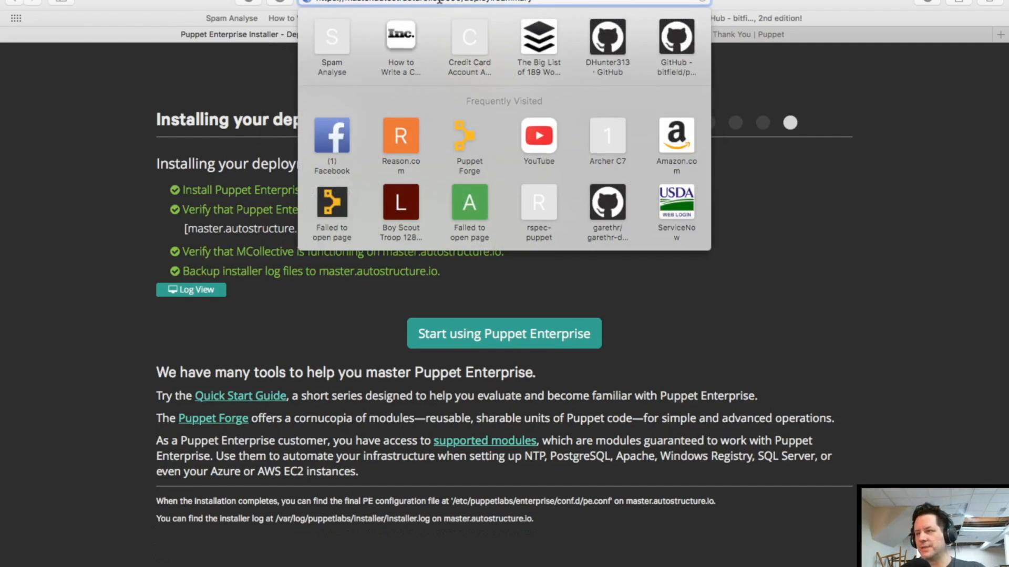
drag(439, 2, 632, 4)
key(BackSpace)
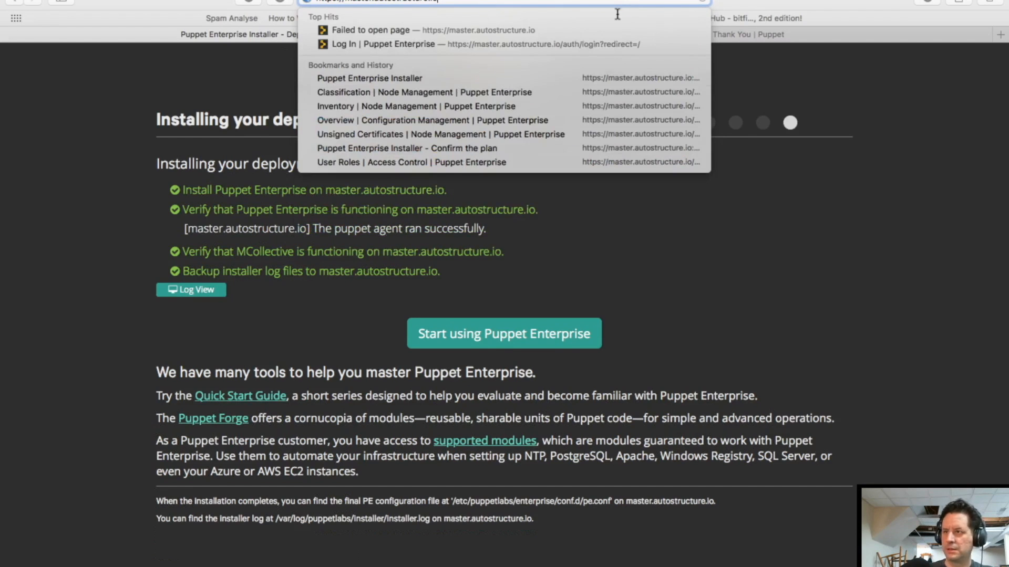
key(Return)
click(706, 142)
click(650, 143)
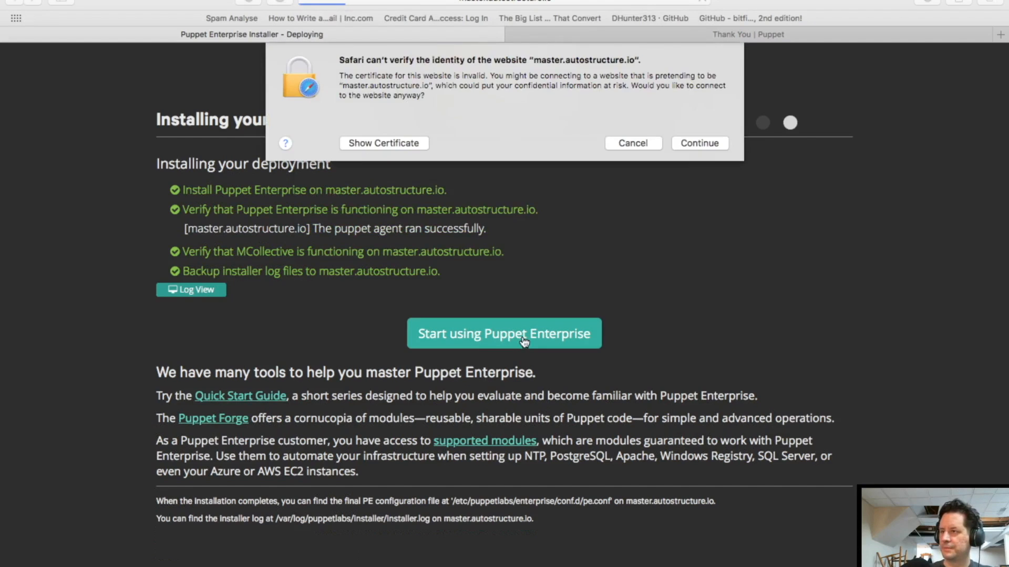
click(704, 143)
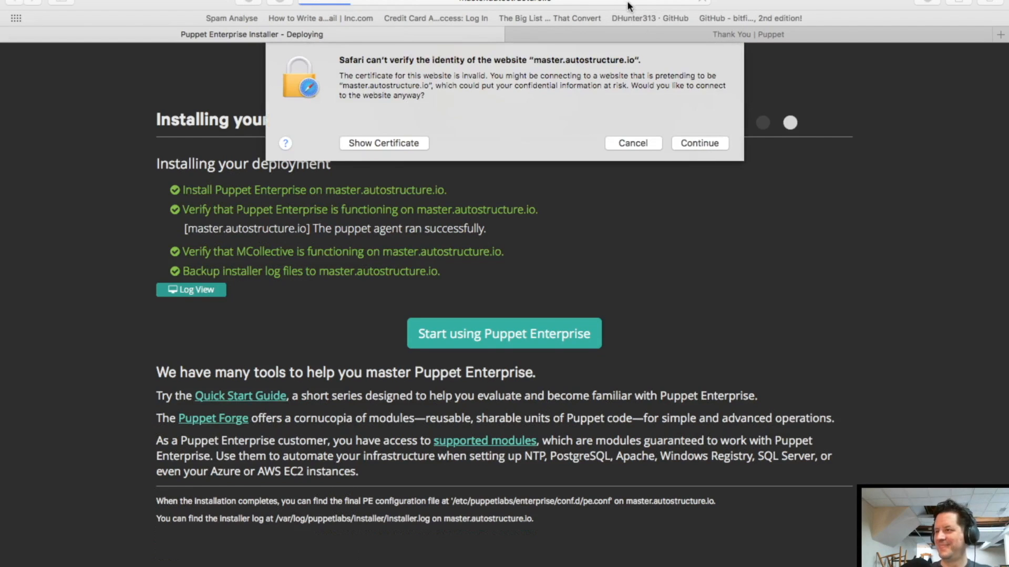
click(624, 142)
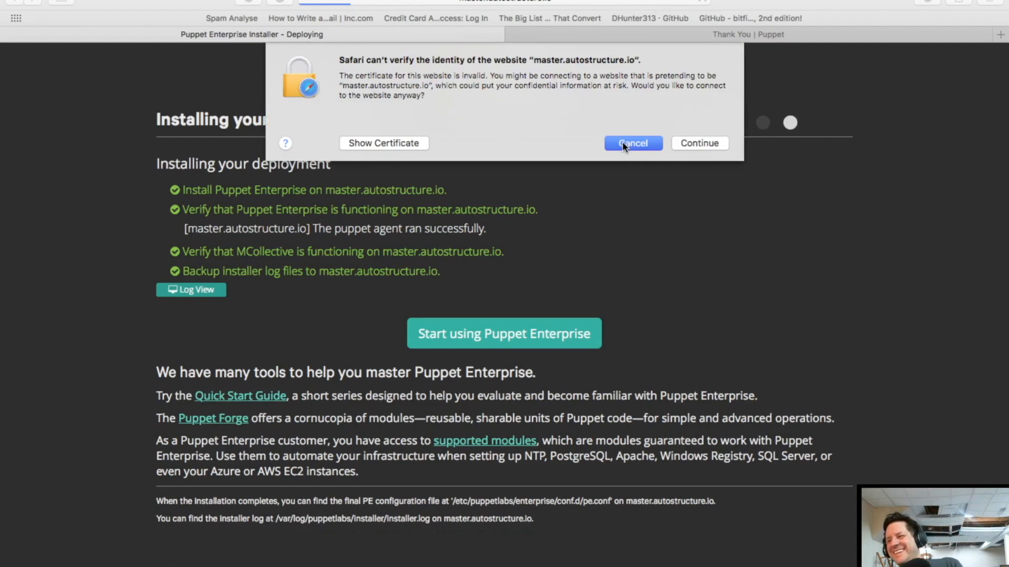
click(610, 4)
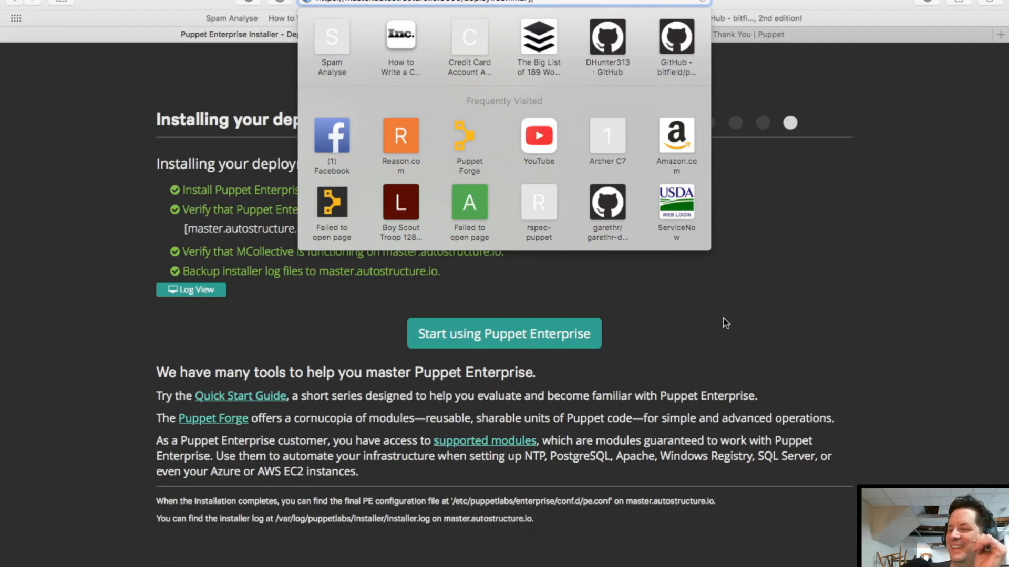
click(136, 179)
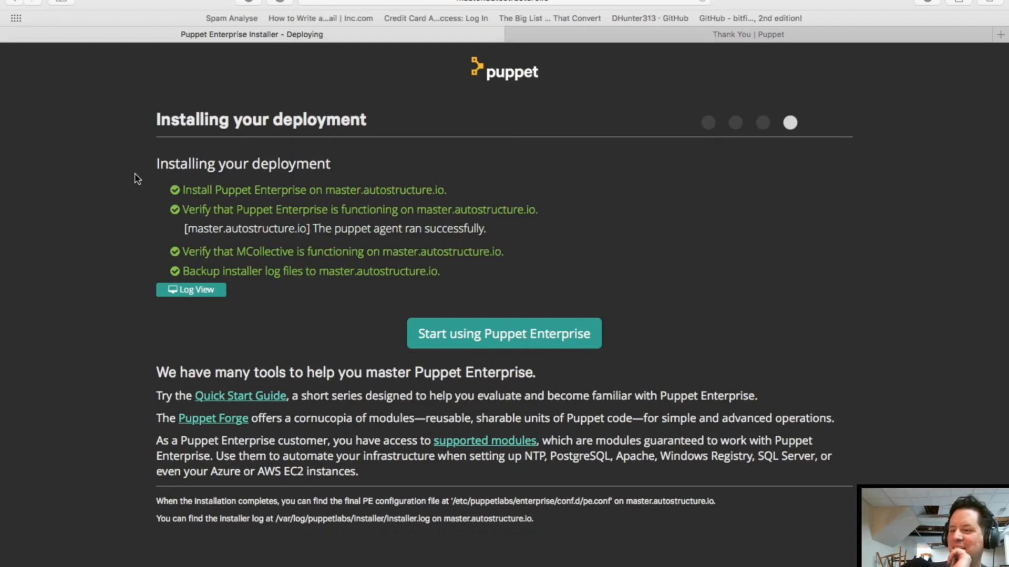
Show the installer's Log View output, then move to the CentOS VM console Space
click(186, 290)
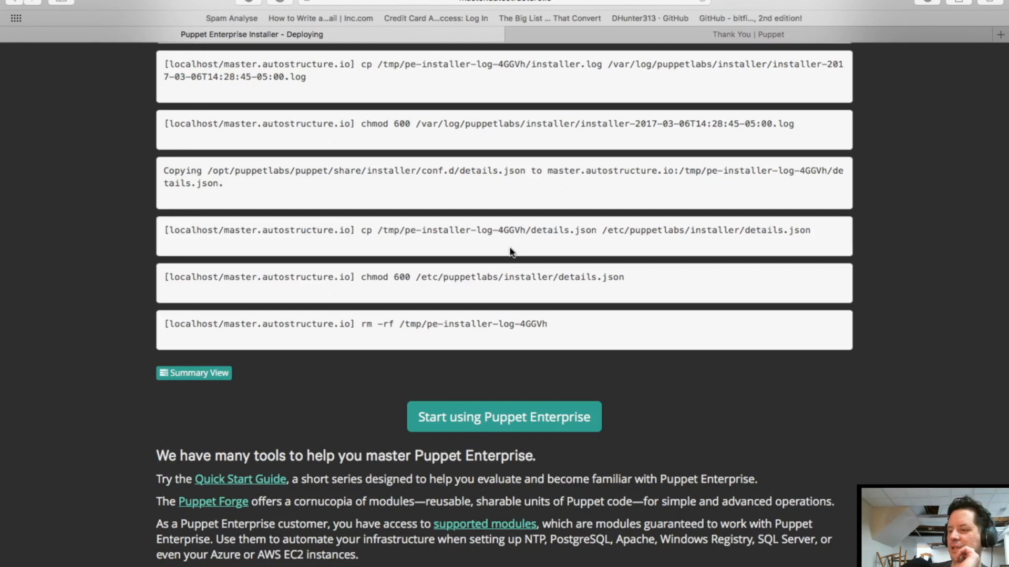
key(ctrl+Right)
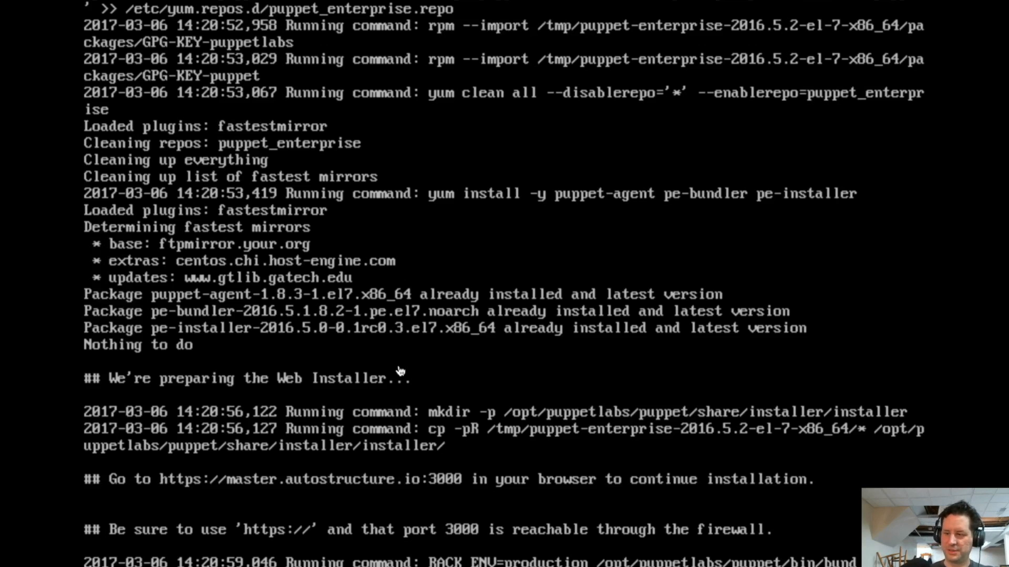
Add fresh empty root prompts below the installer output in the VM console
key(Return)
key(Return)
key(Return)
key(Return)
key(Return)
key(Return)
key(Return)
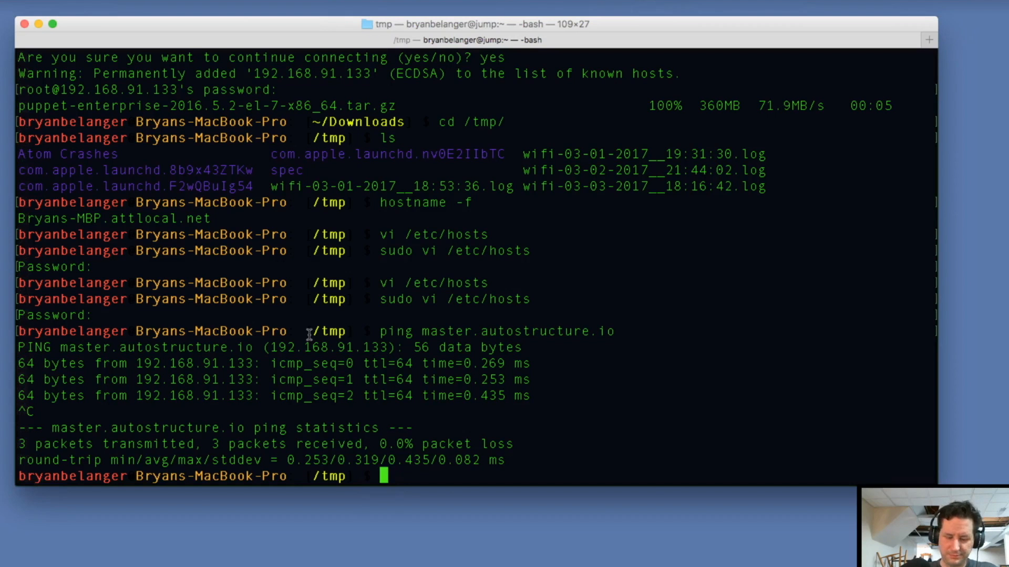
Print /etc/hosts to confirm master.autostructure.io maps to 192.168.91.133, then return to Safari
text(cat /etc/host)
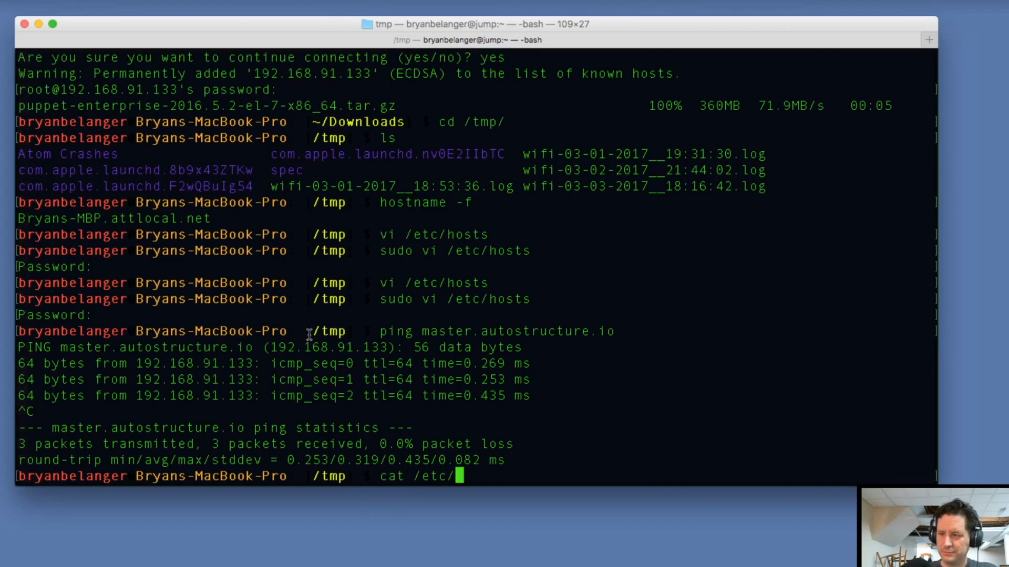
text(st)
key(Return)
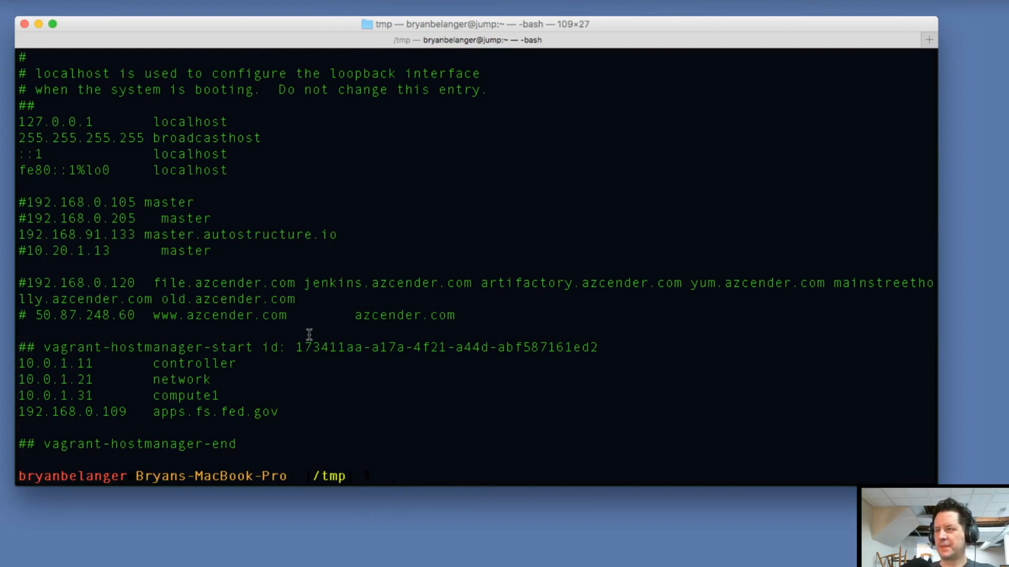
key(ctrl+Right)
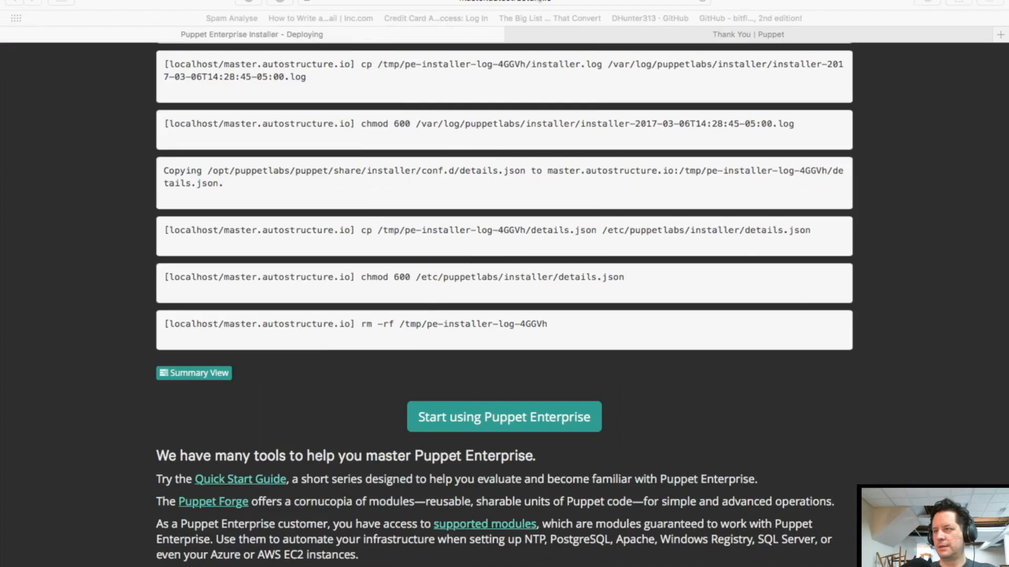
click(540, 2)
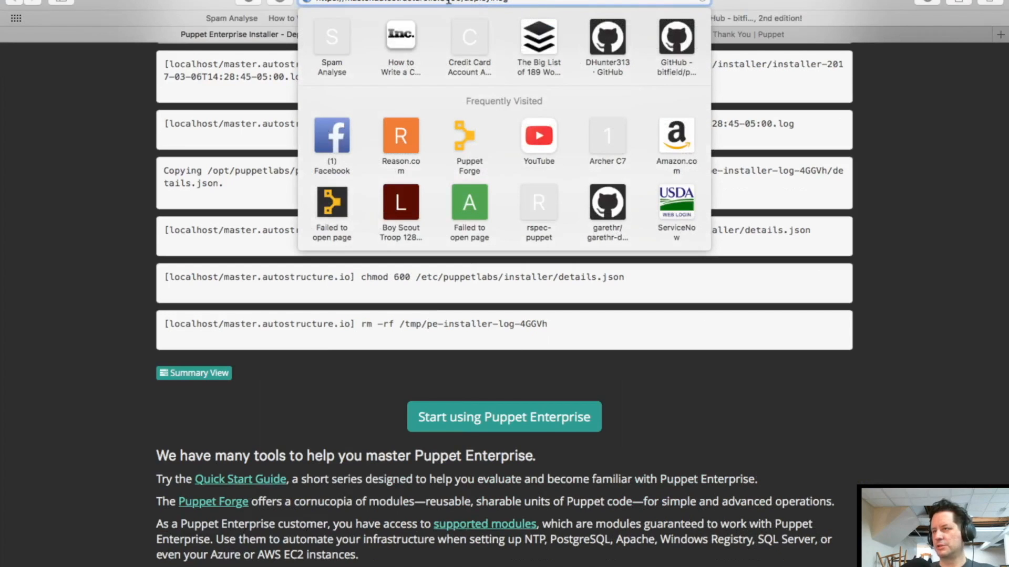
key(shift+super+Right)
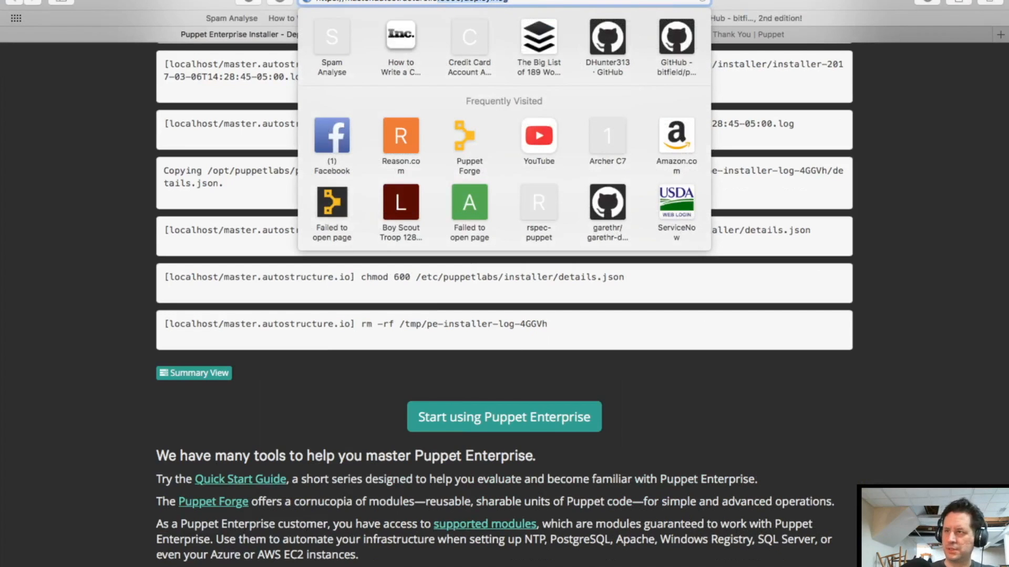
key(BackSpace)
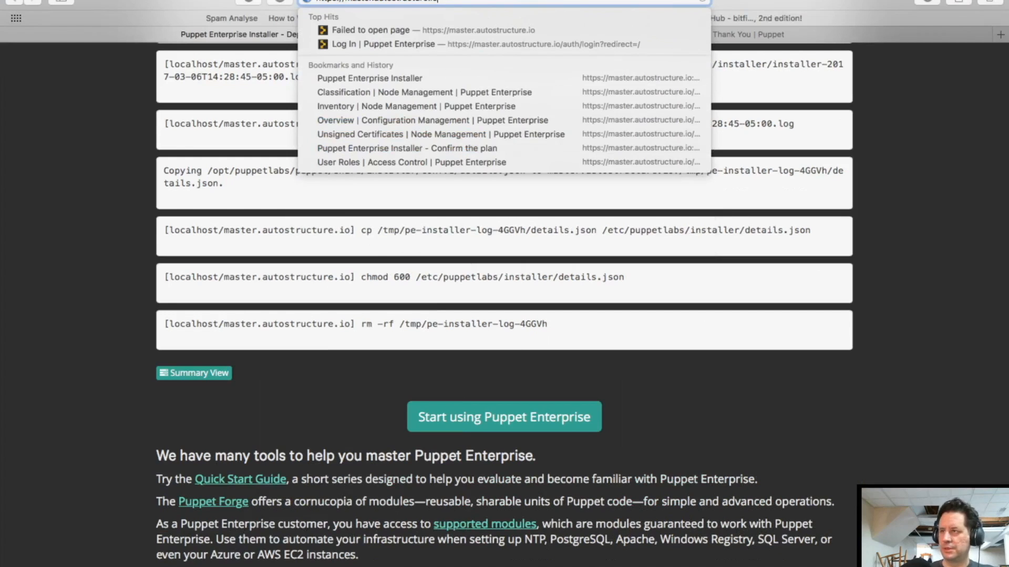
key(Return)
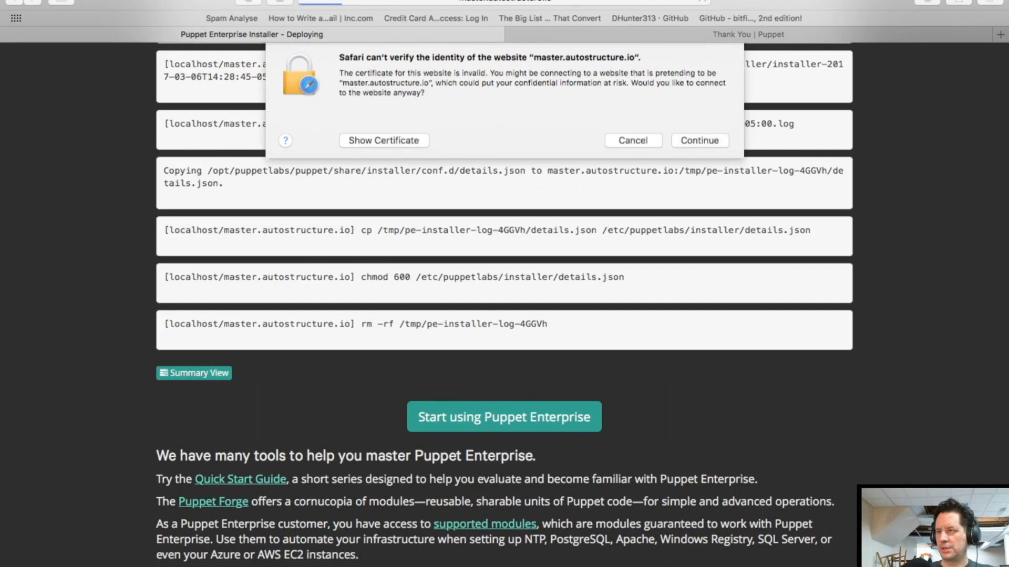
Try to continue past the certificate warning and view the Puppet Enterprise CA certificate details
click(698, 138)
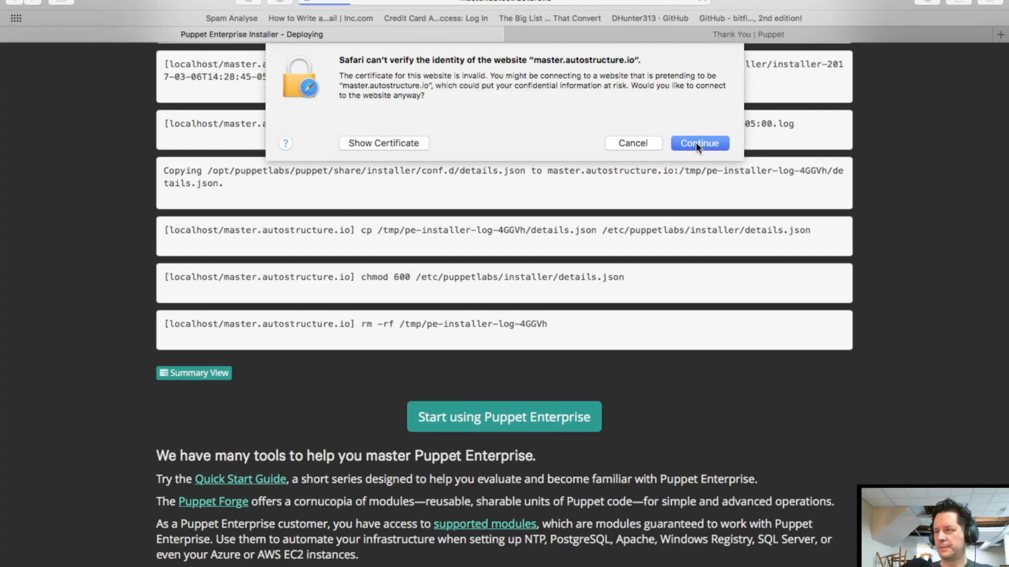
click(695, 143)
click(697, 149)
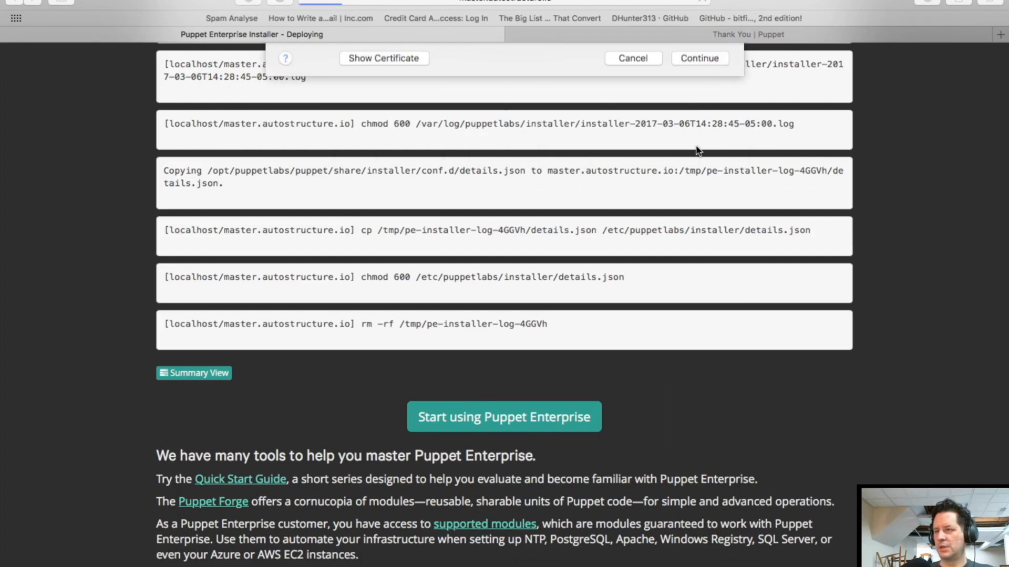
click(383, 144)
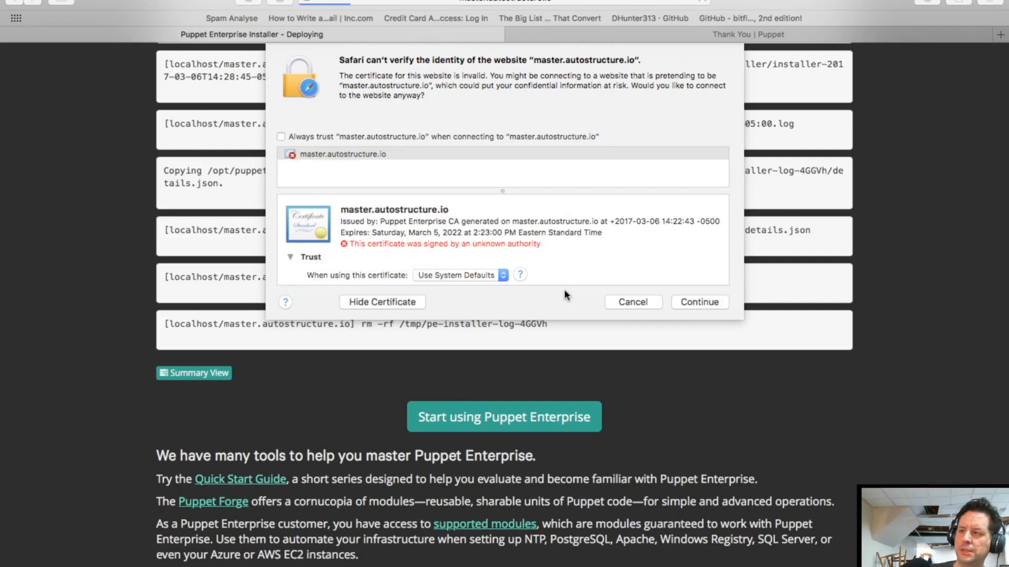
Close the certificate warning and switch to the CentOS VM console
click(642, 300)
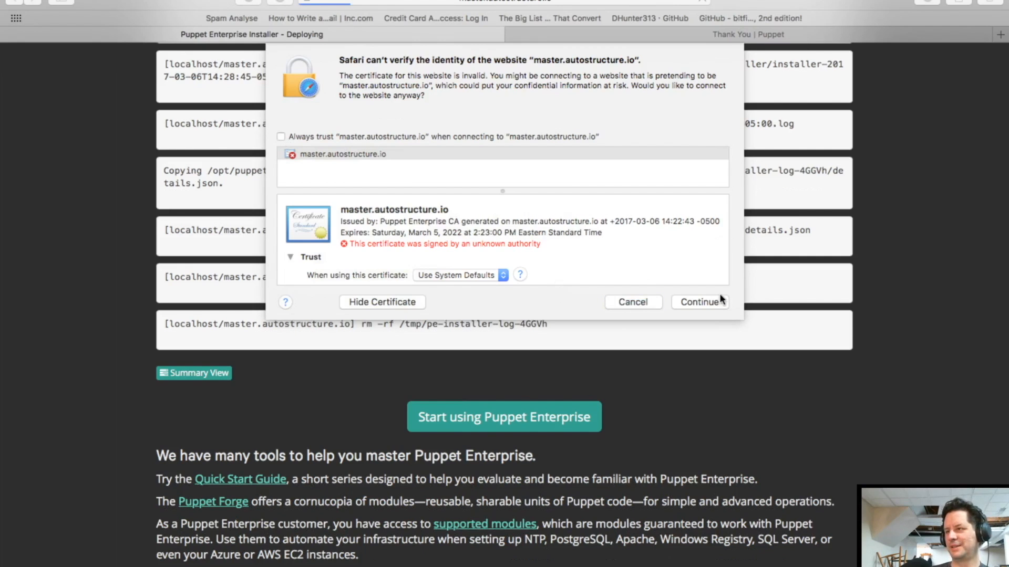
click(705, 304)
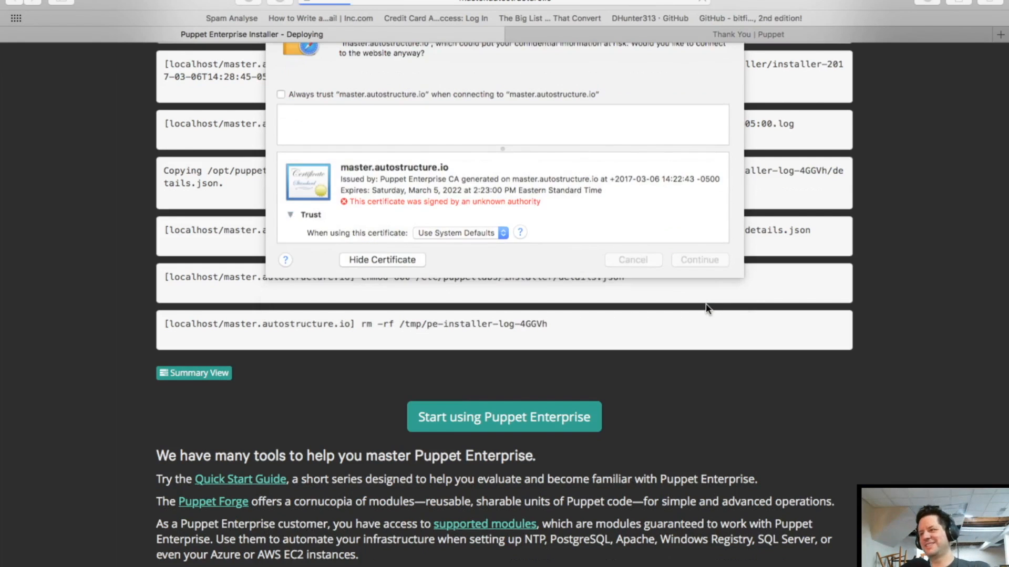
click(624, 143)
key(ctrl+Right)
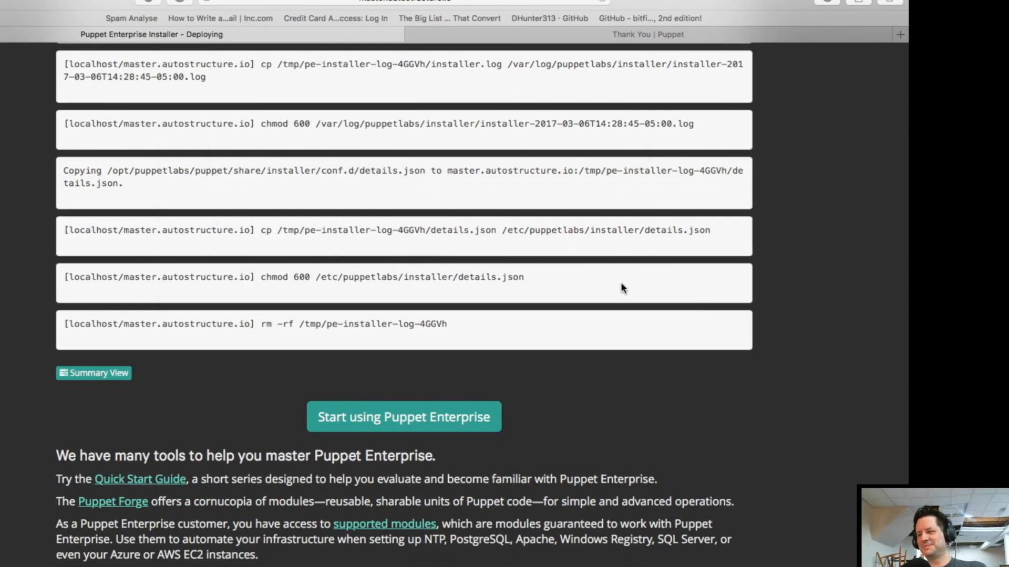
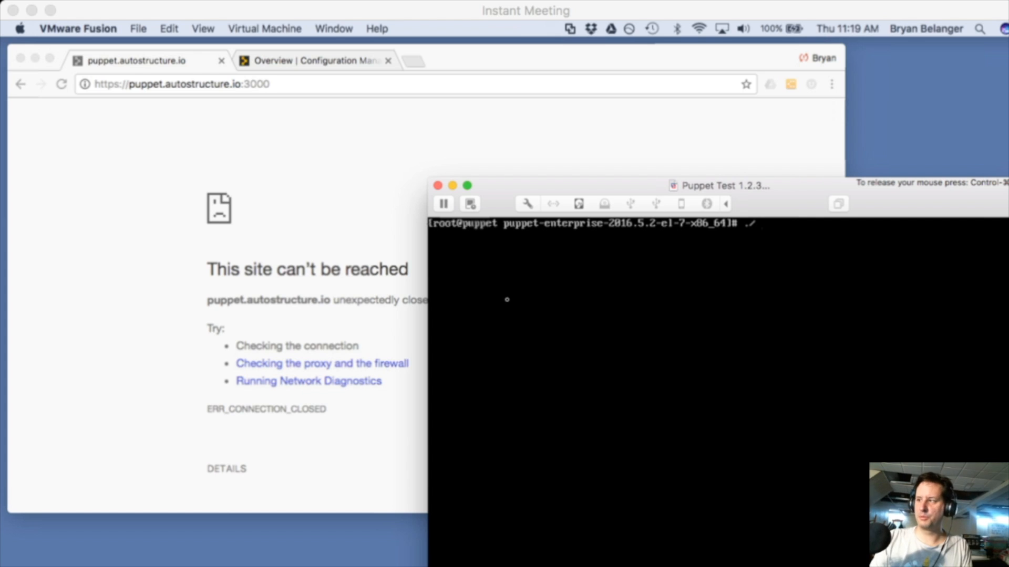
Run ./puppet-enterprise-installer in the VM and choose [1] Guided install to start the port 3000 web installer
key(Tab)
text(in)
key(Tab)
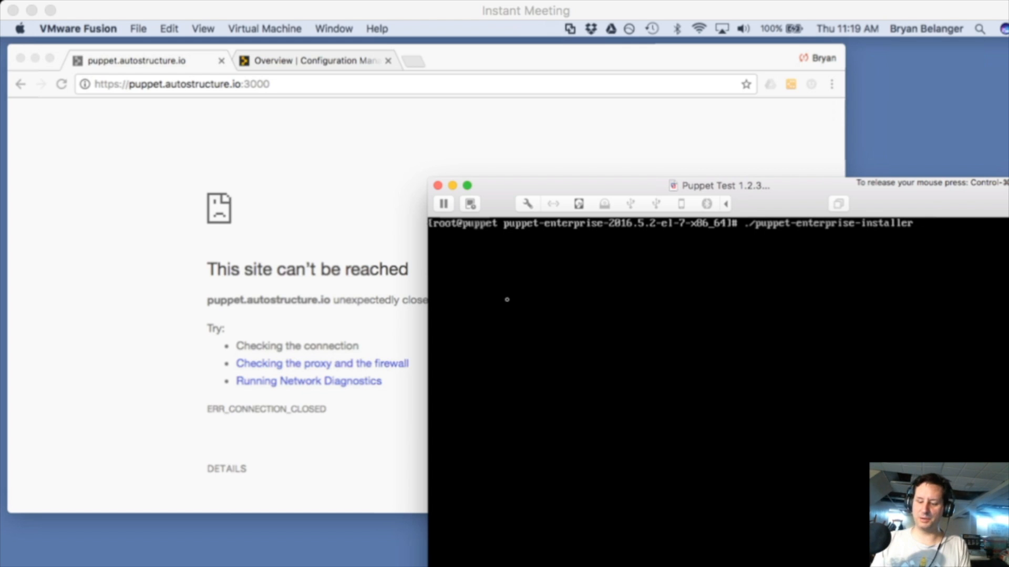
key(Return)
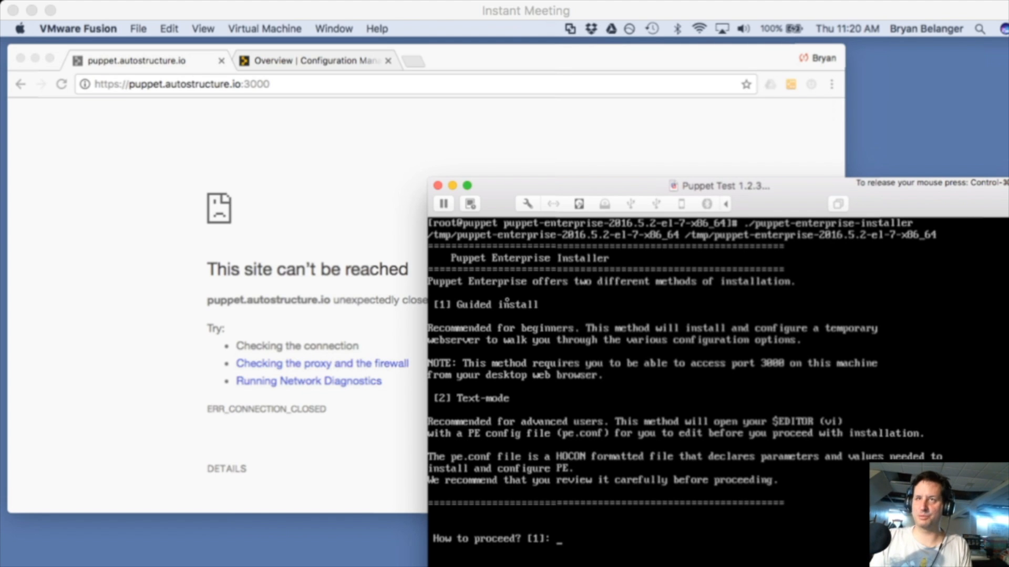
key(Return)
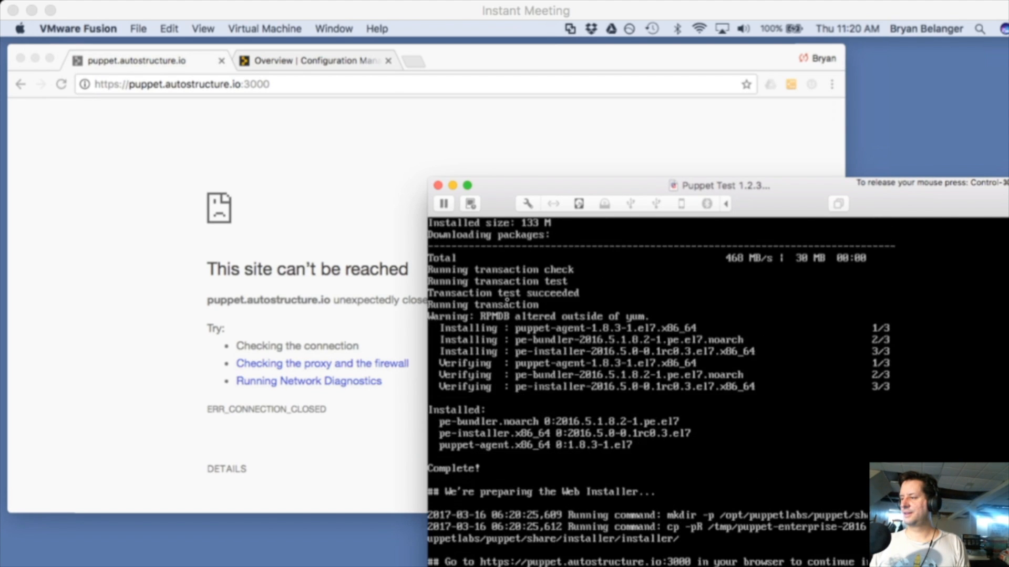
key(ctrl+super)
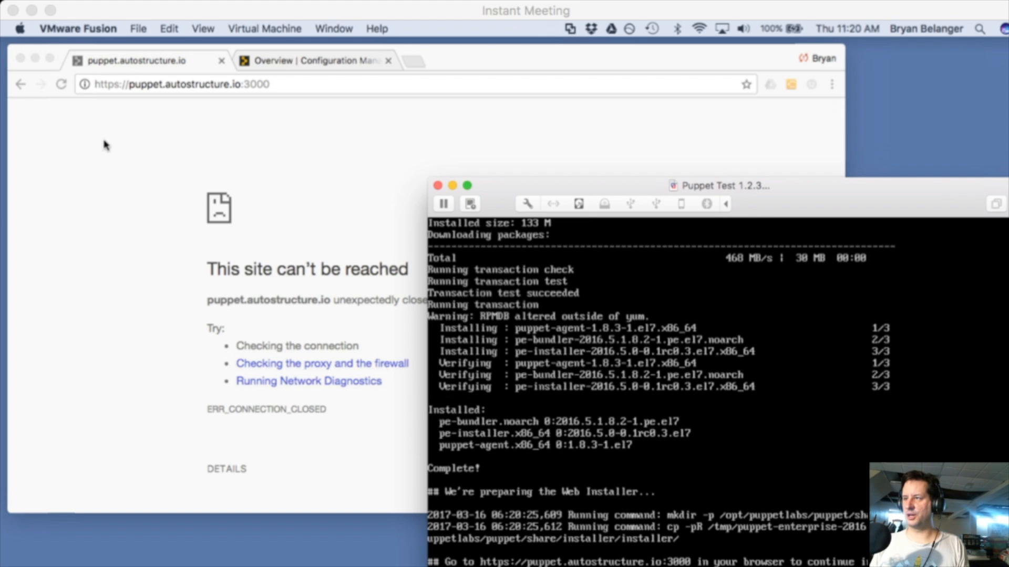
Reload the web installer on port 3000, start the interview and enter master FQDN puppet.autostructure.io
click(283, 87)
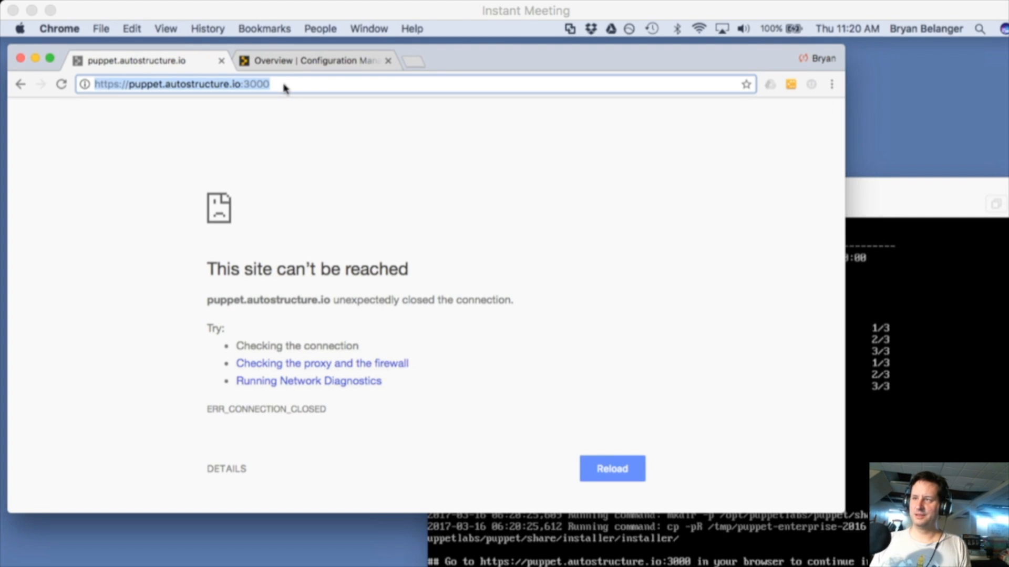
key(Return)
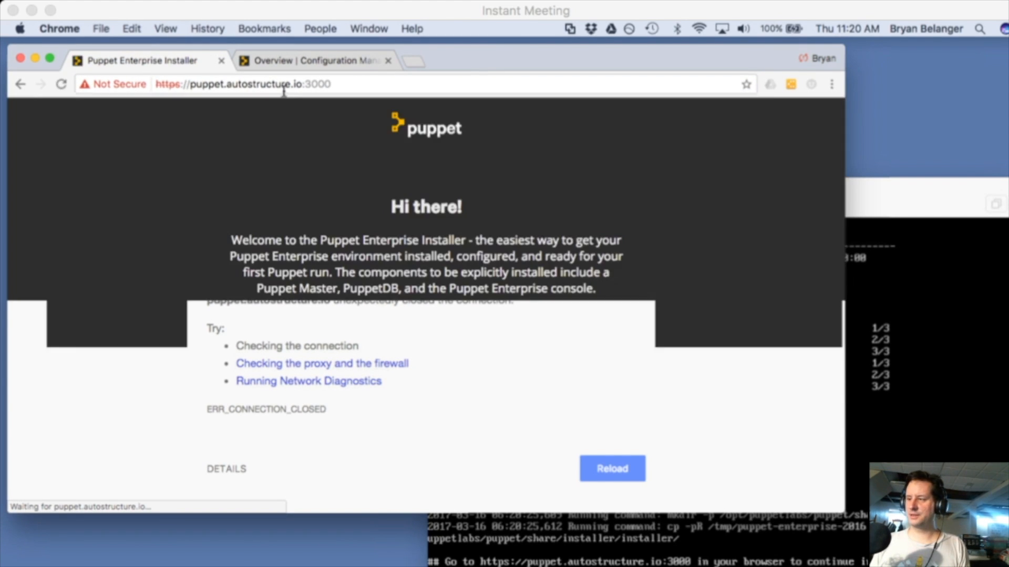
scroll(418, 456, down, 3)
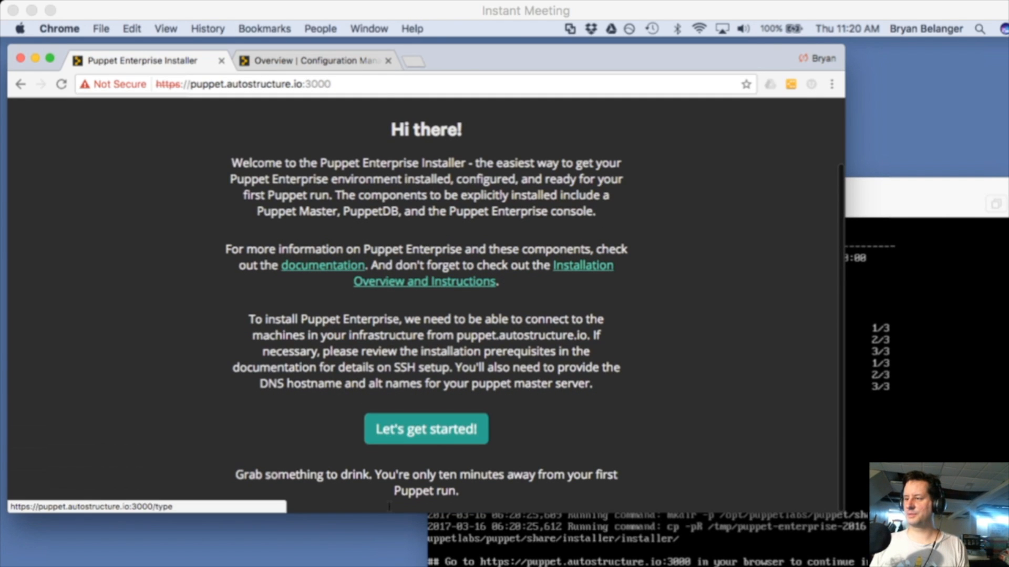
drag(391, 515, 391, 558)
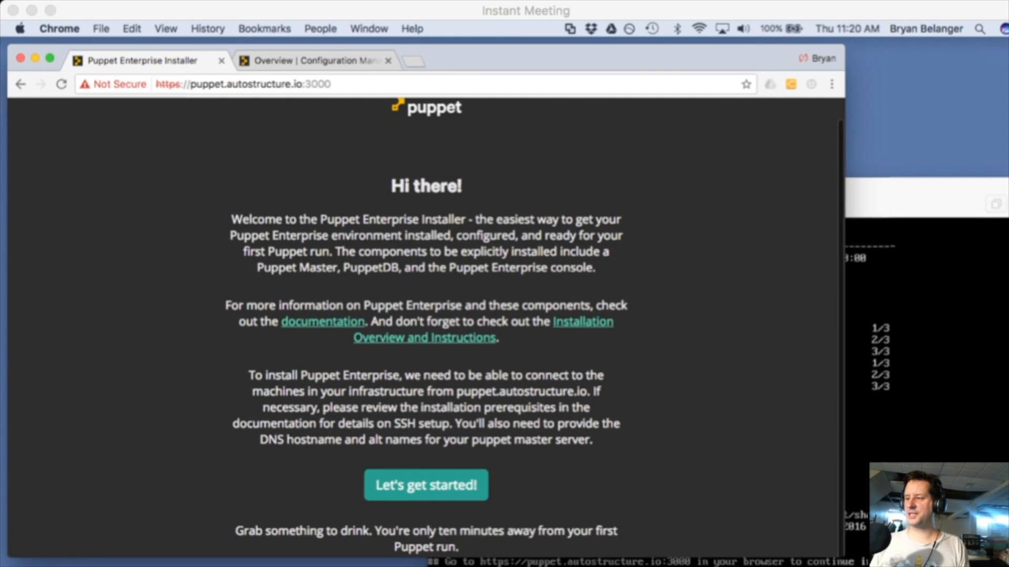
click(444, 523)
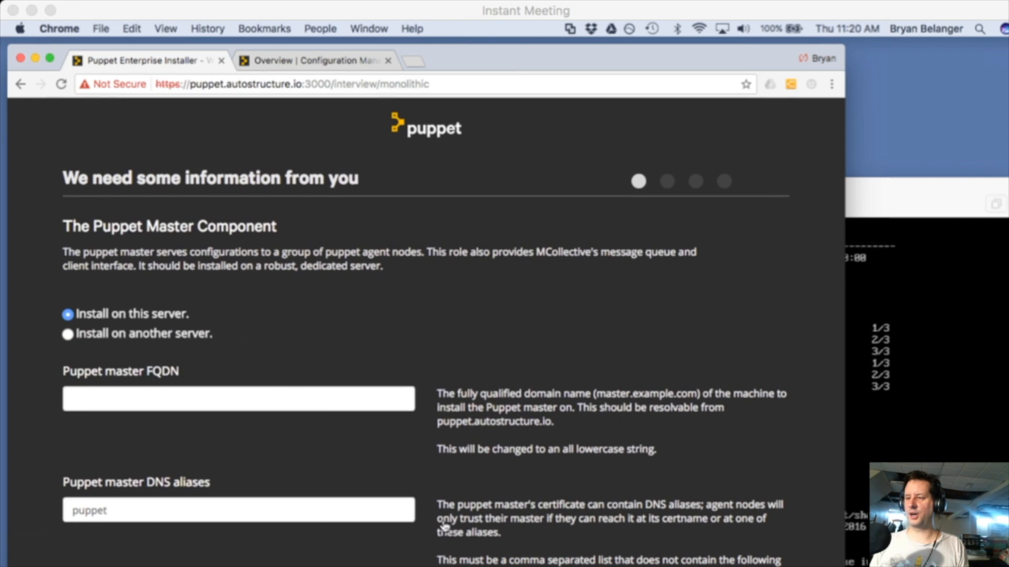
click(157, 397)
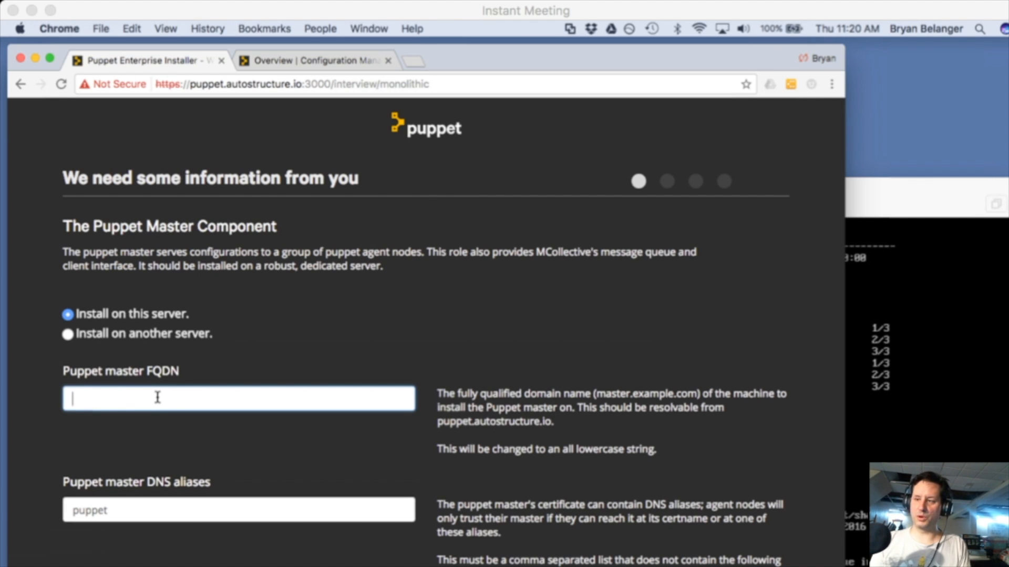
text(pupp)
click(126, 421)
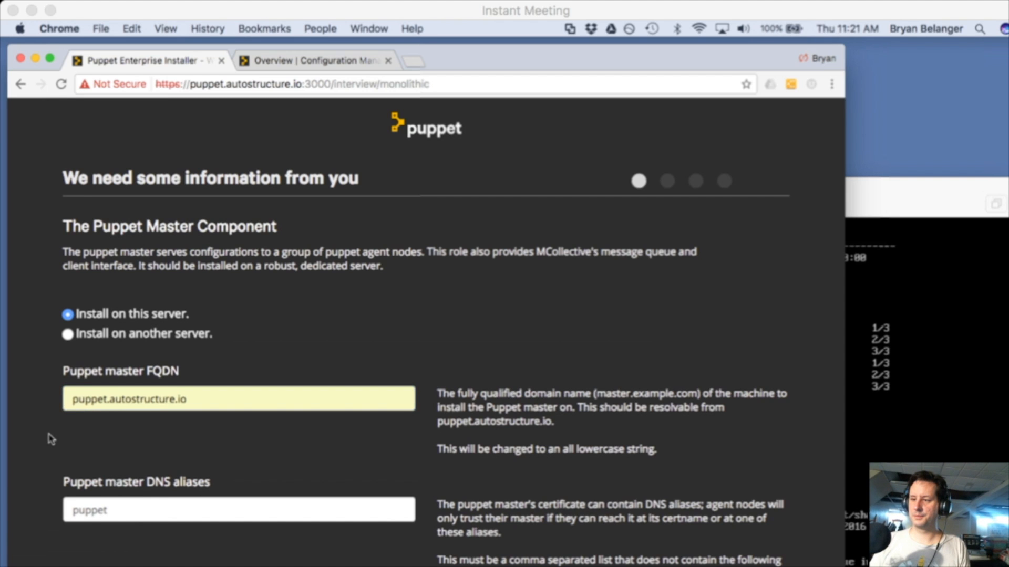
Keep the bundled PostgreSQL, set an admin password of 8+ characters, and submit the answers
scroll(50, 437, down, 5)
scroll(50, 438, down, 2)
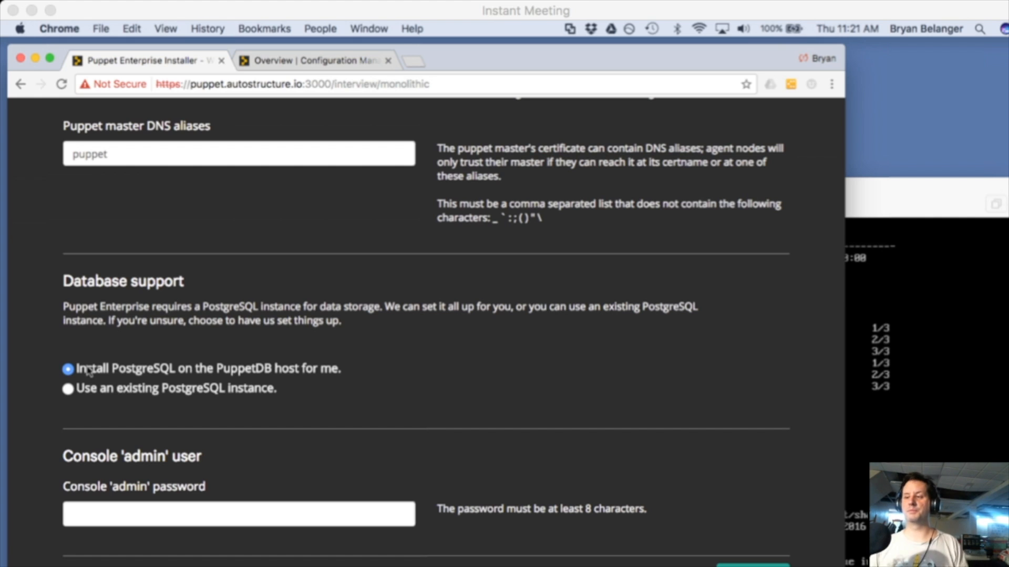
click(155, 519)
text(•••••••)
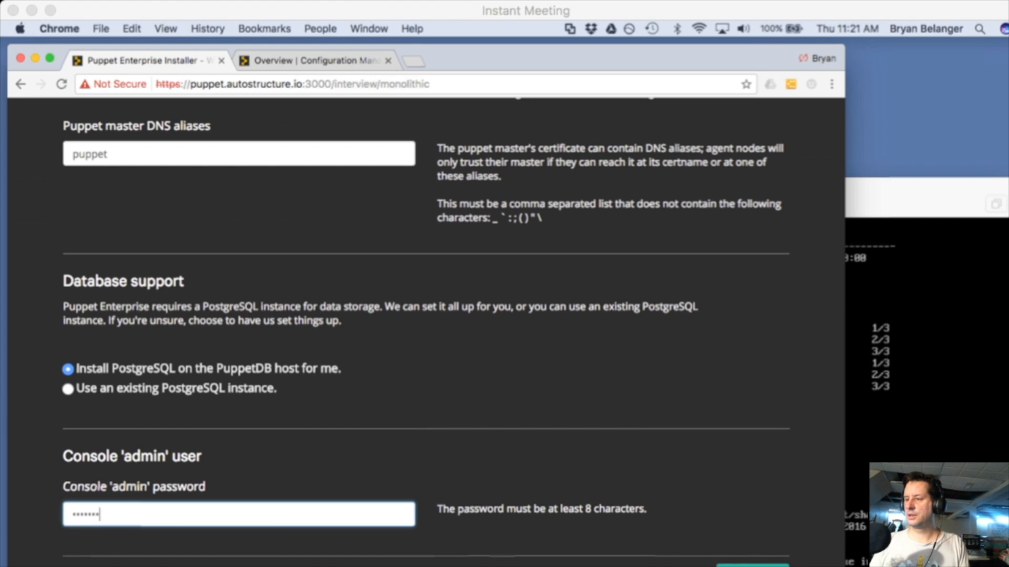
key(Tab)
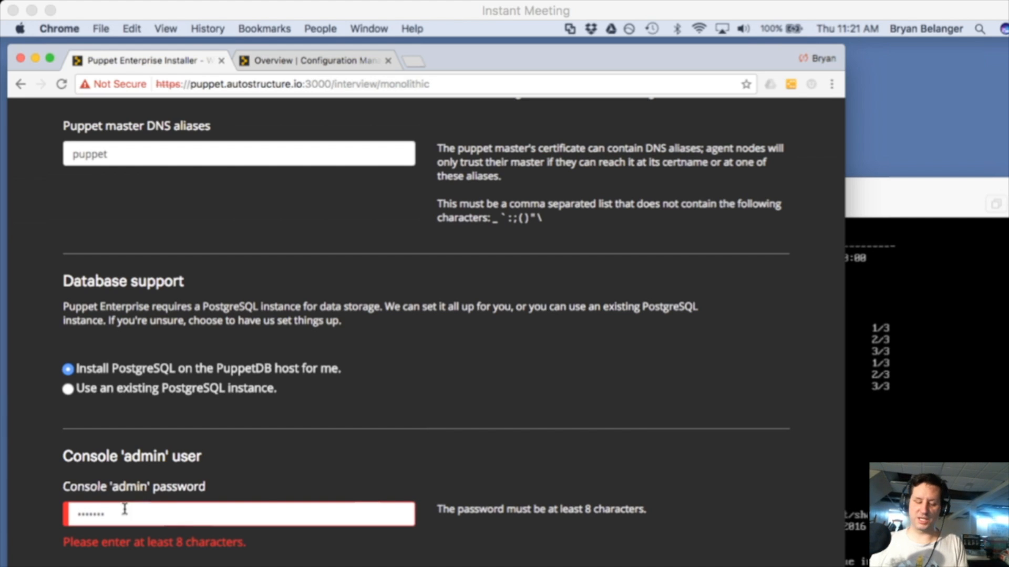
drag(124, 510, 47, 503)
text(••••••••)
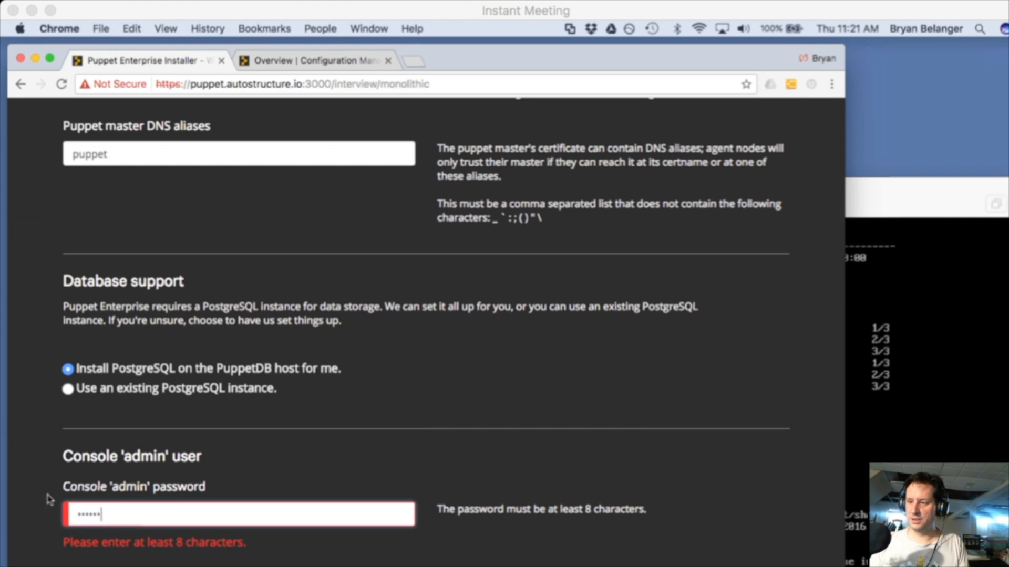
text(•)
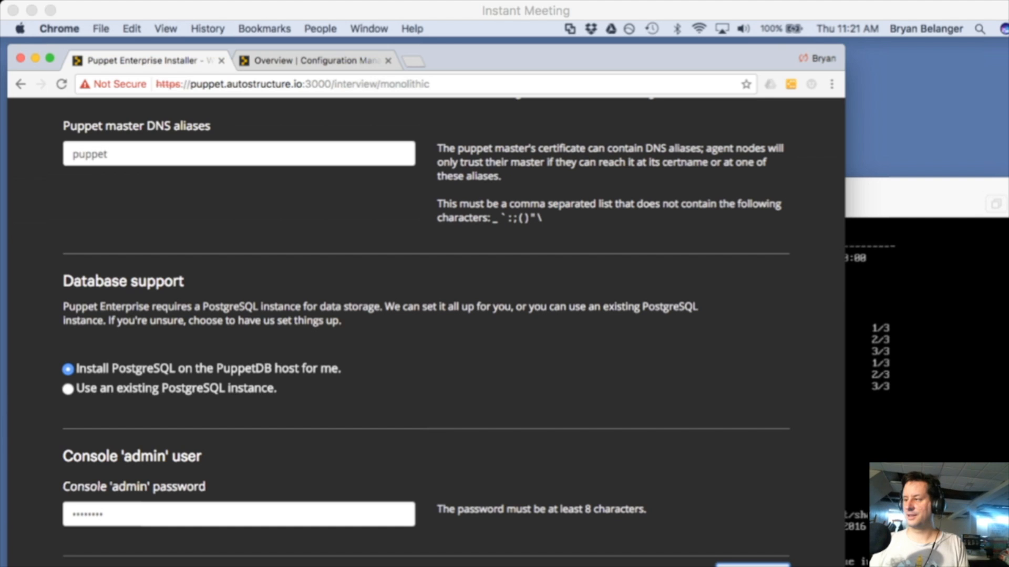
click(752, 564)
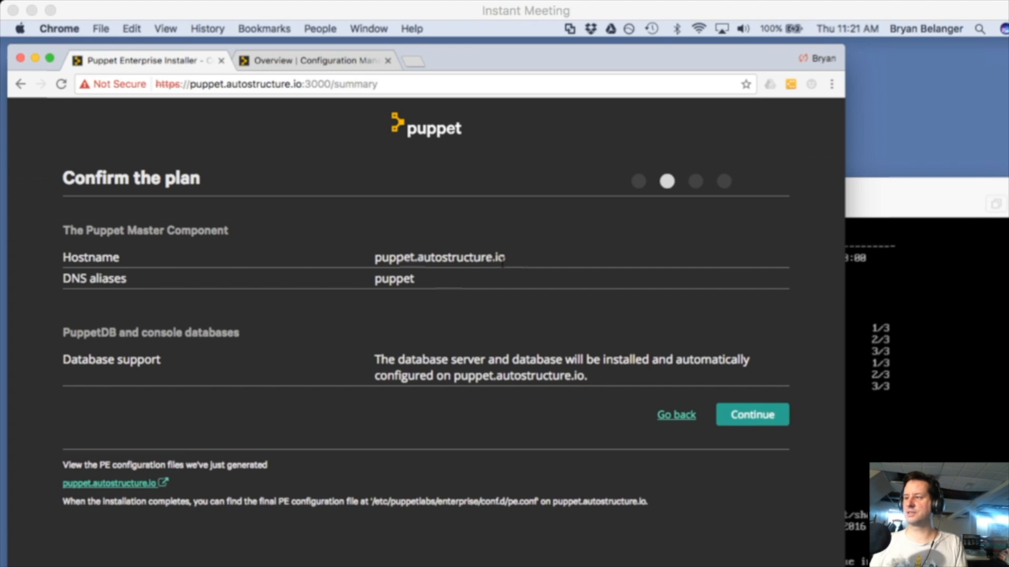
Confirm the plan with DNS alias puppet, pass validation despite the '/opt' space warning, and deploy
double_click(395, 279)
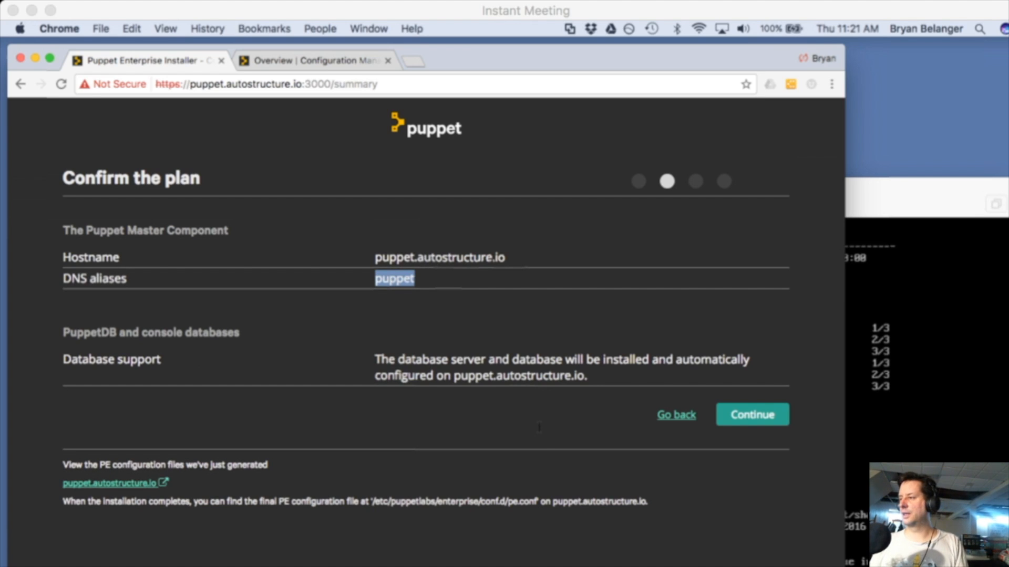
click(760, 418)
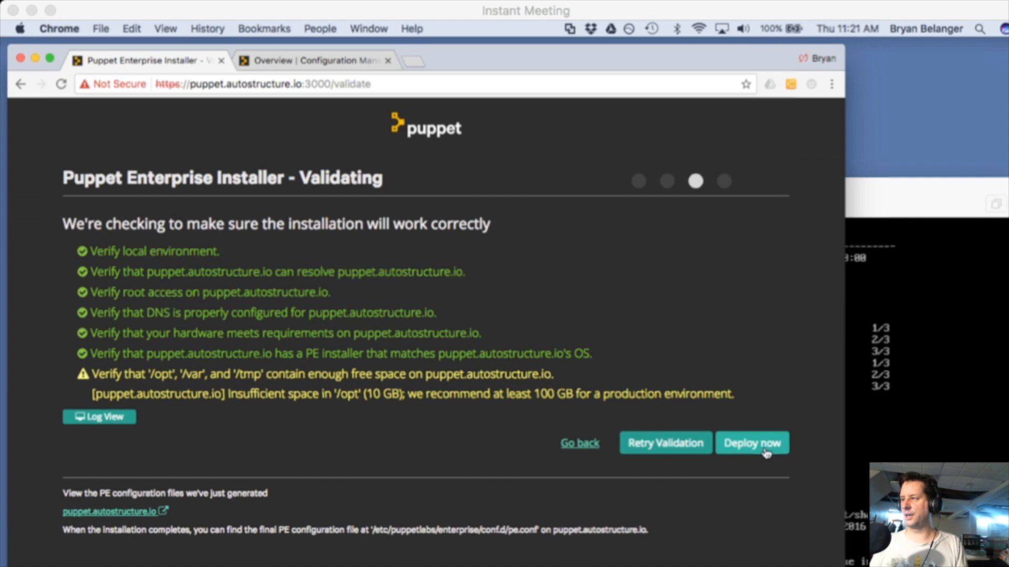
click(766, 453)
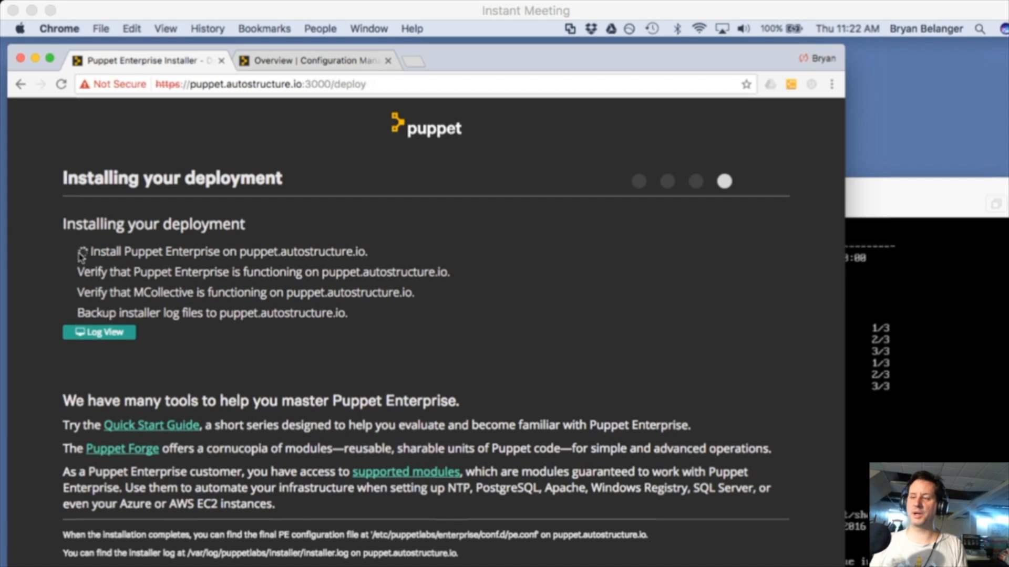
Review the detailed install log, return to the summary, and wait for the console login page
click(105, 332)
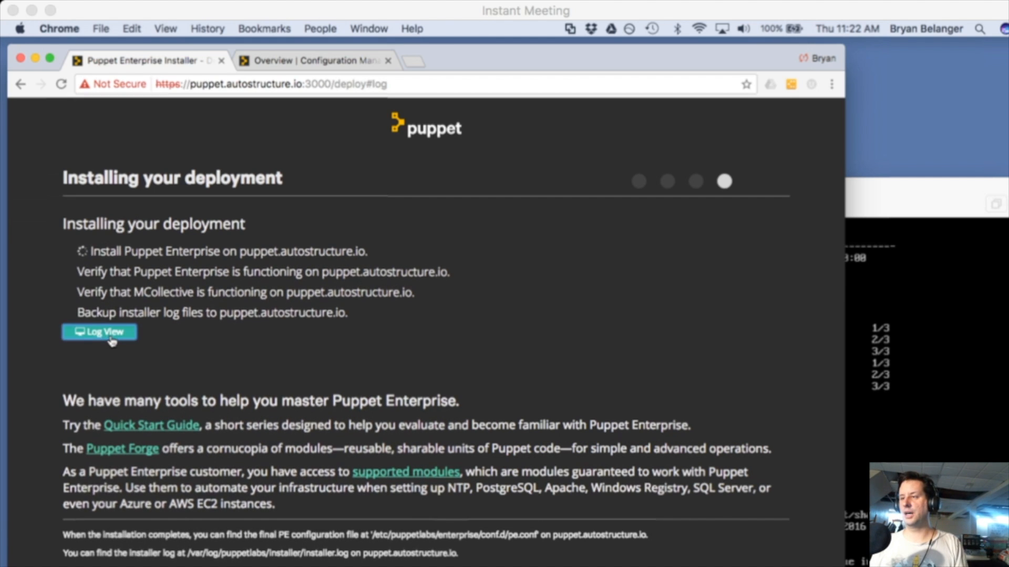
scroll(276, 404, up, 7)
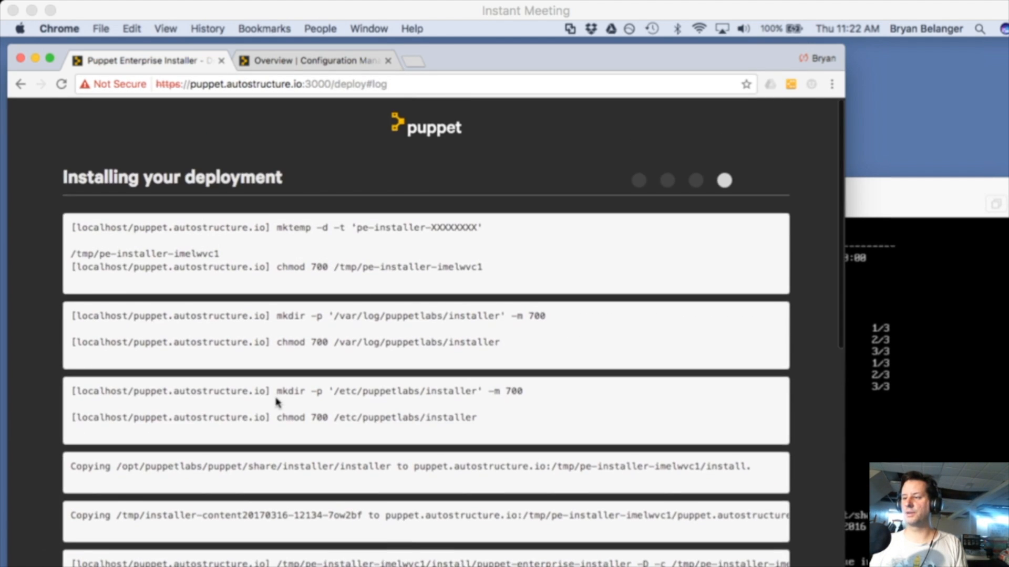
scroll(277, 403, down, 6)
scroll(277, 403, down, 4)
scroll(116, 378, down, 7)
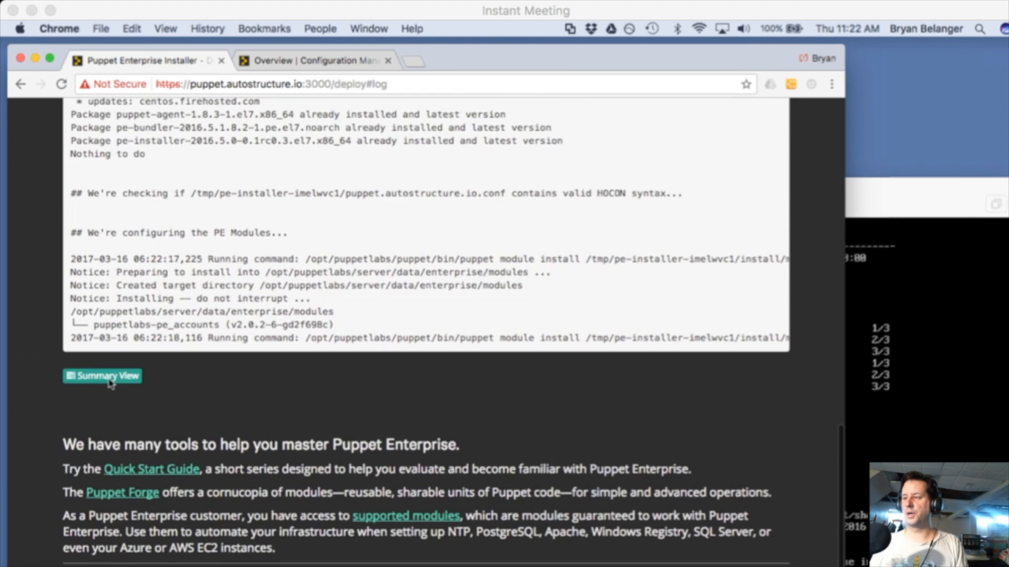
click(105, 376)
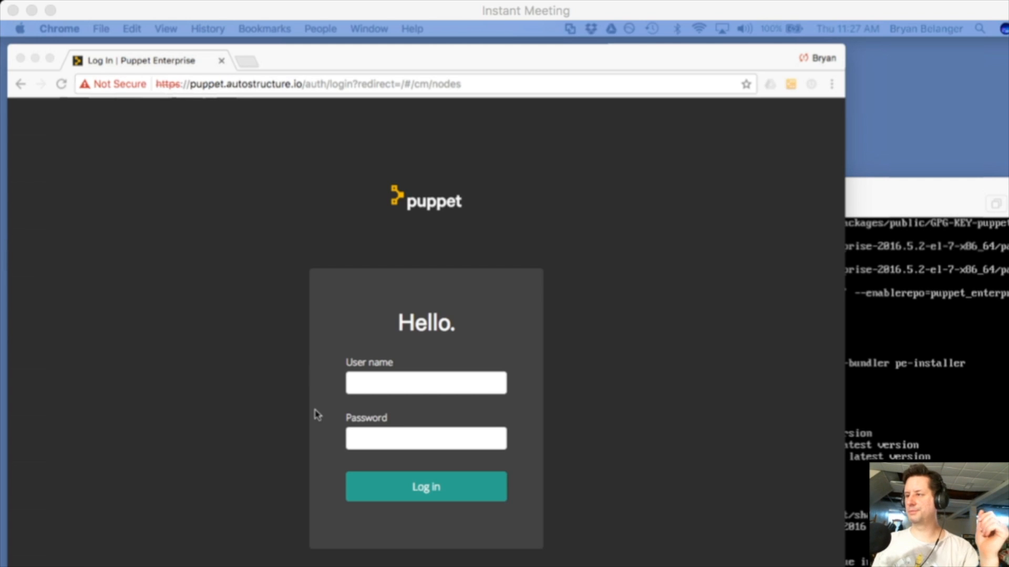
Log in to the console with user name admin and the admin password
click(397, 386)
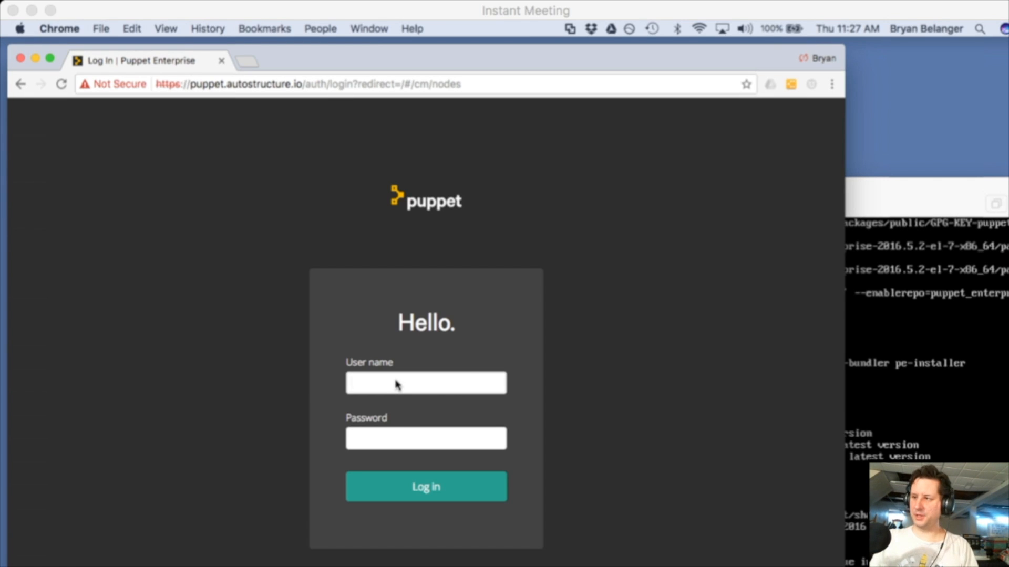
text(admin)
key(Tab)
text(••••••••)
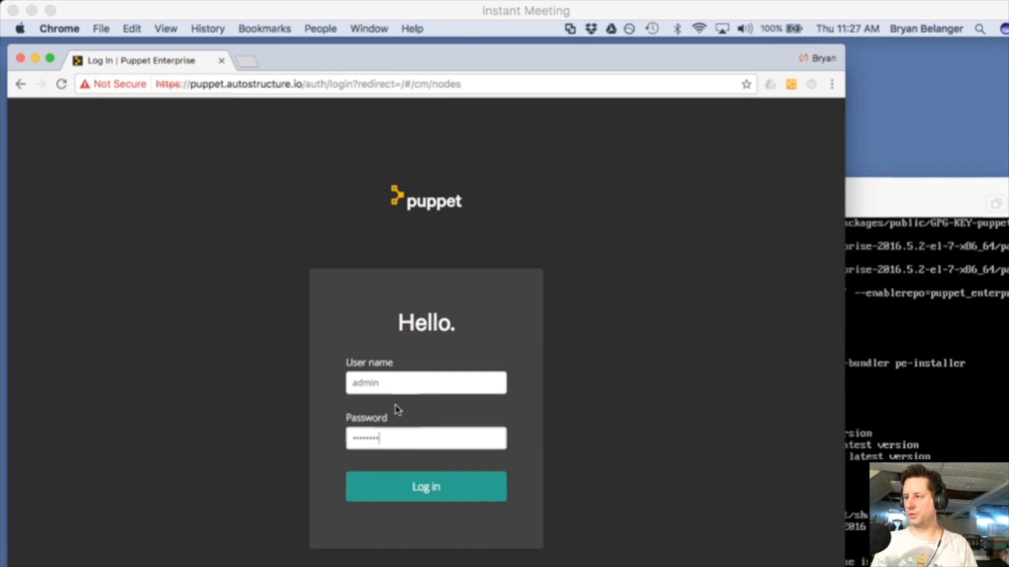
click(444, 488)
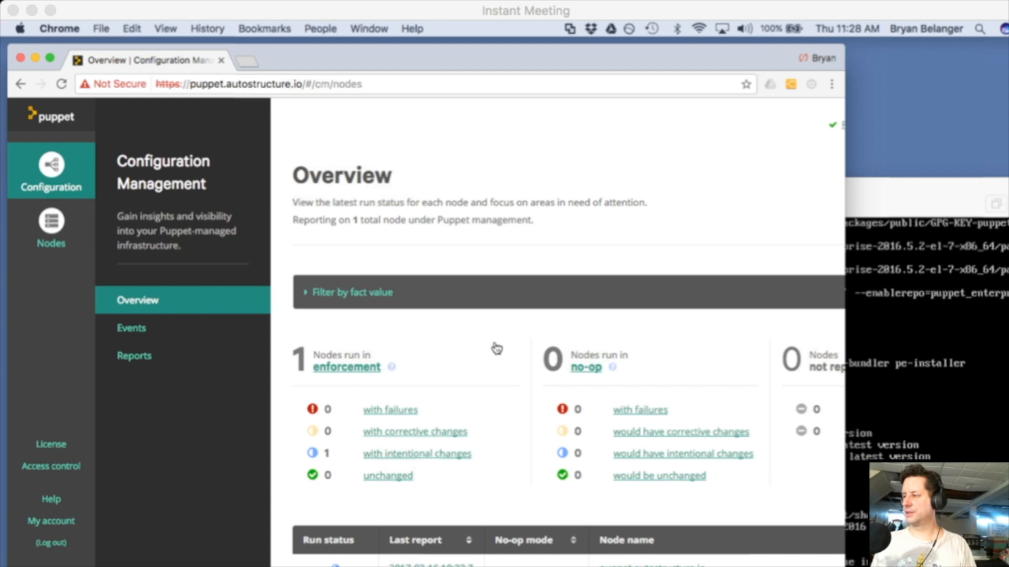
Widen the browser window and go to Nodes, then Unsigned Certificates
drag(845, 566, 1008, 566)
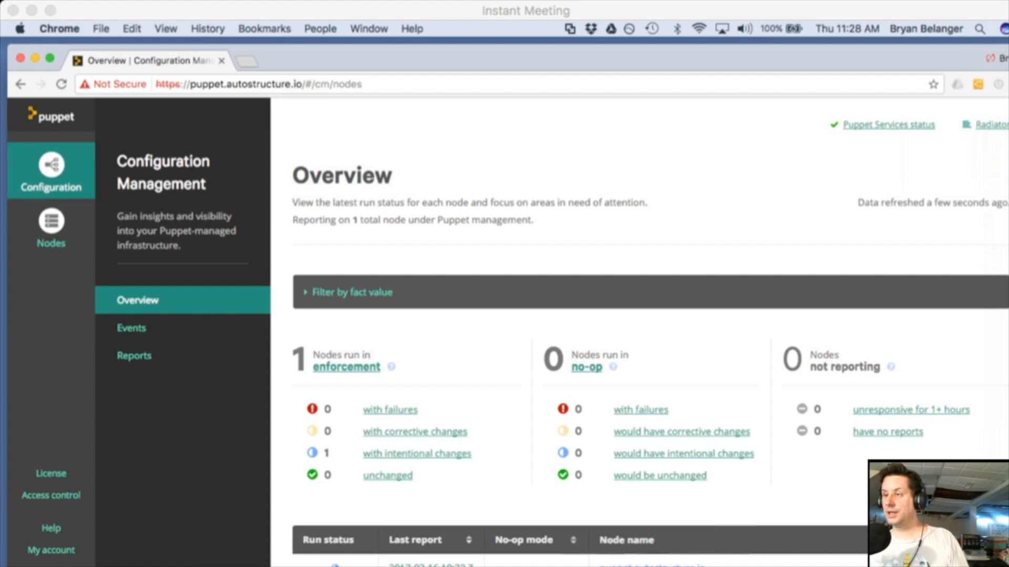
click(47, 238)
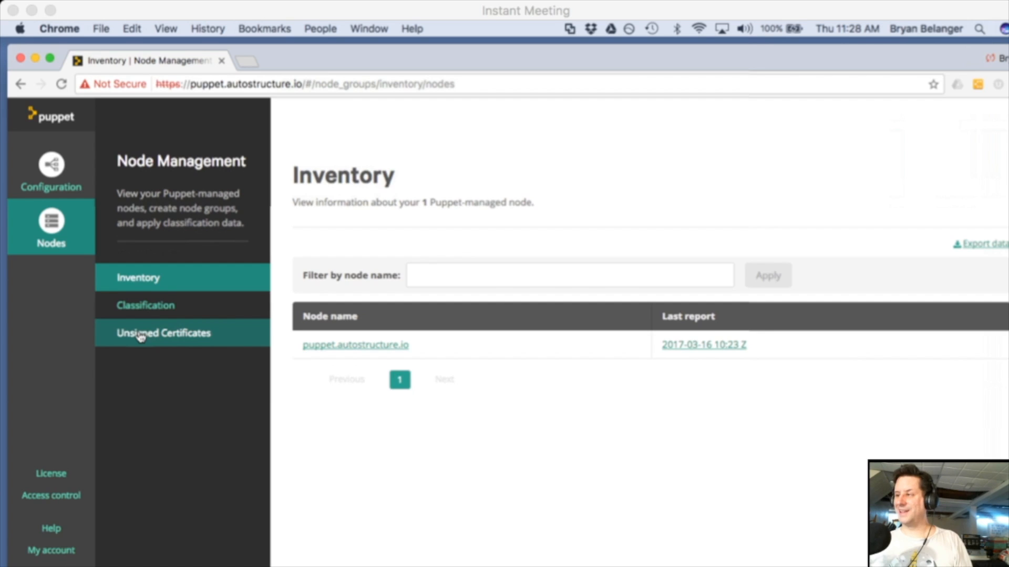
click(140, 335)
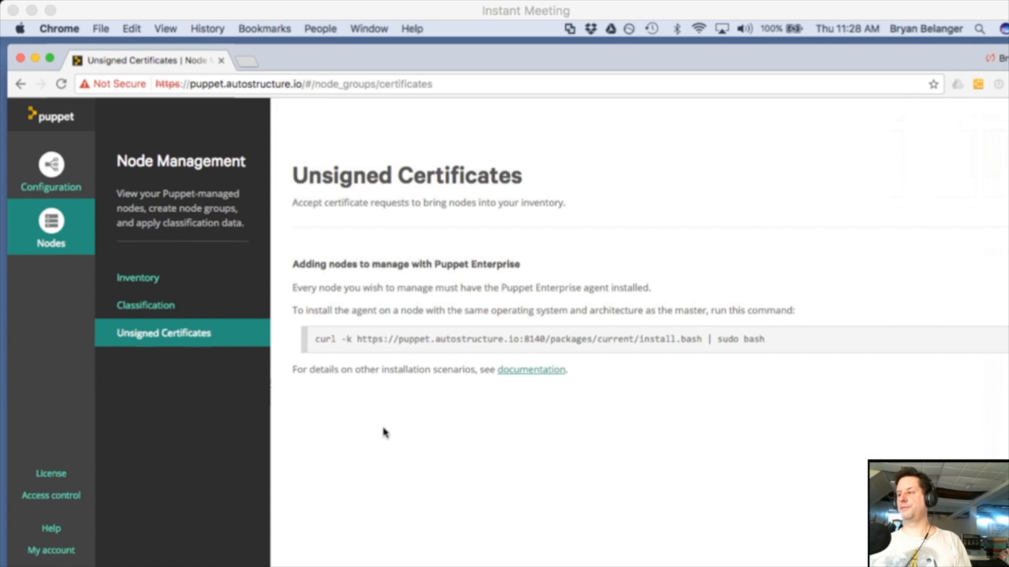